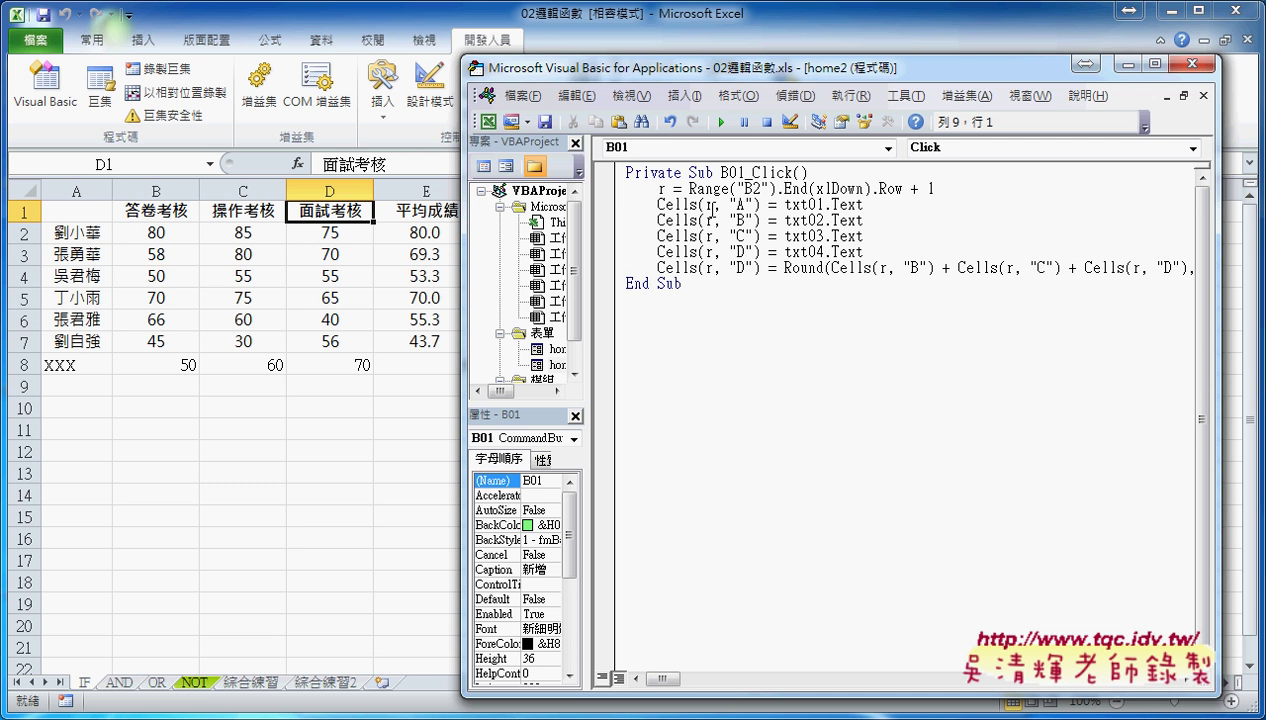
Wrap Cells(r, "B") inside Round with CInt(...).
left_click(828, 268)
type("c")
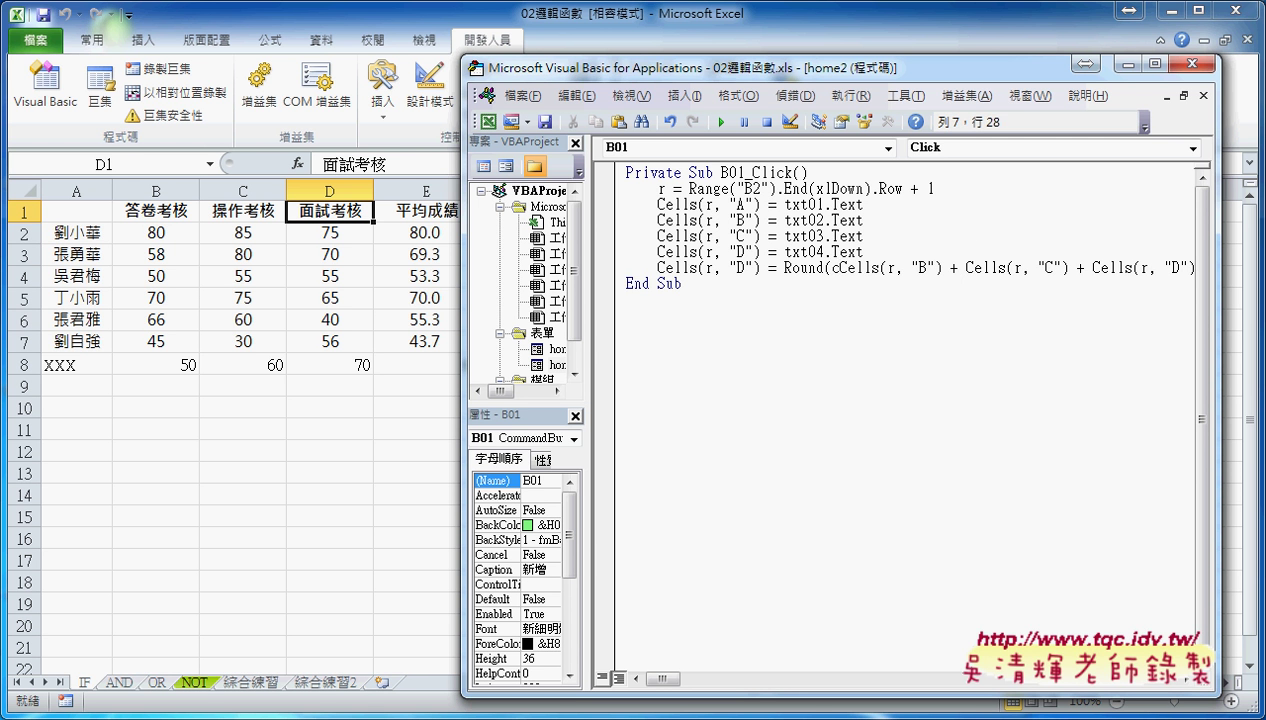
type("int")
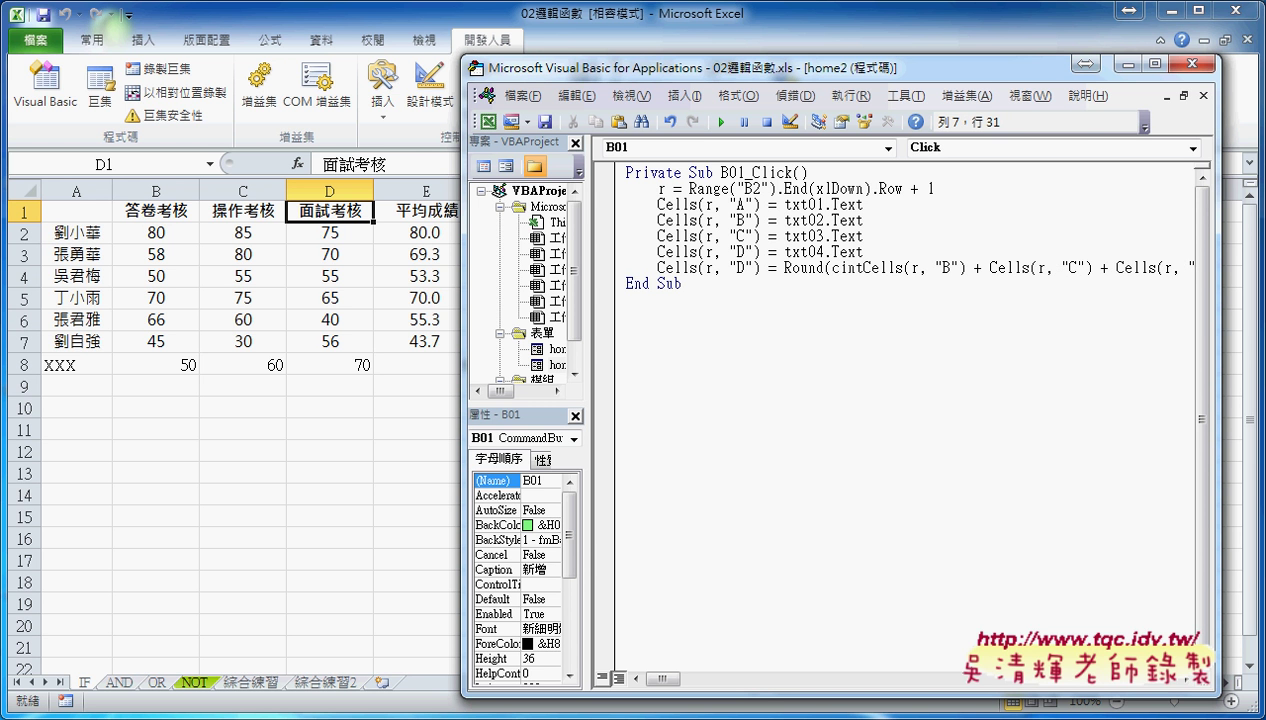
type("(")
key("Right")
key("Right")
key("Right")
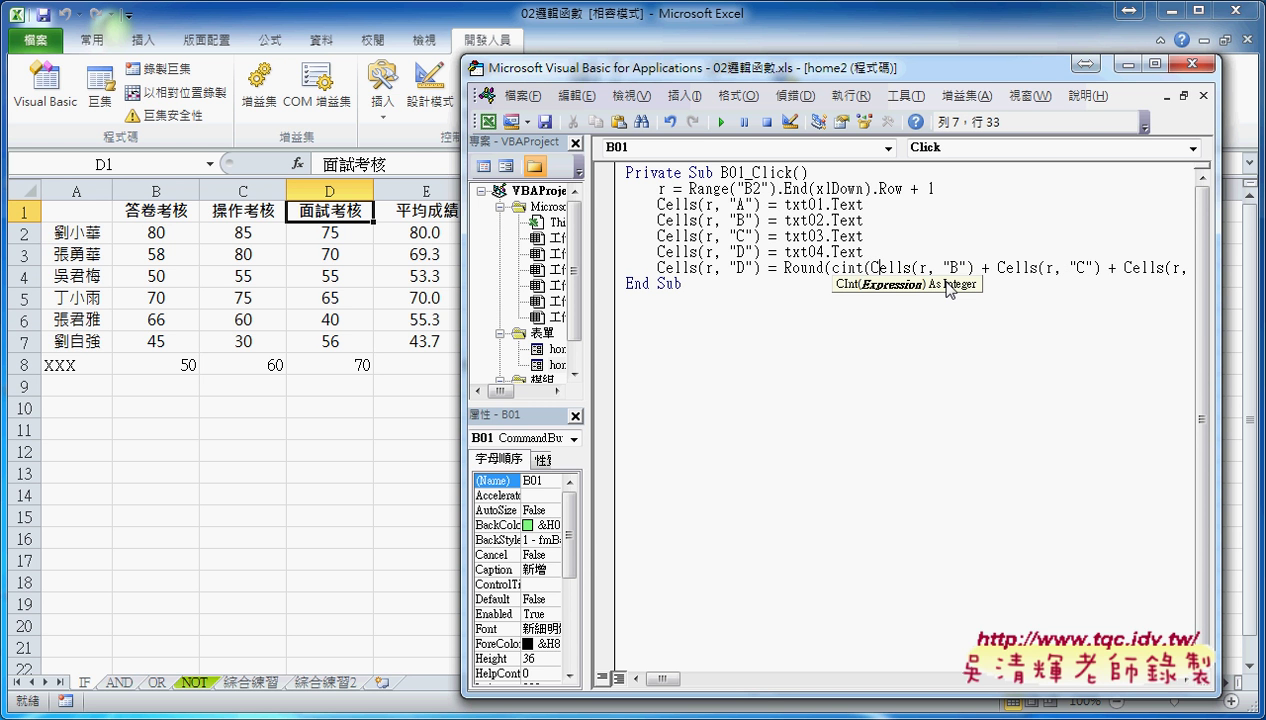
key("Right")
key("Right")
key("Right")
key("Right")
key("Right")
key("Right")
type(")")
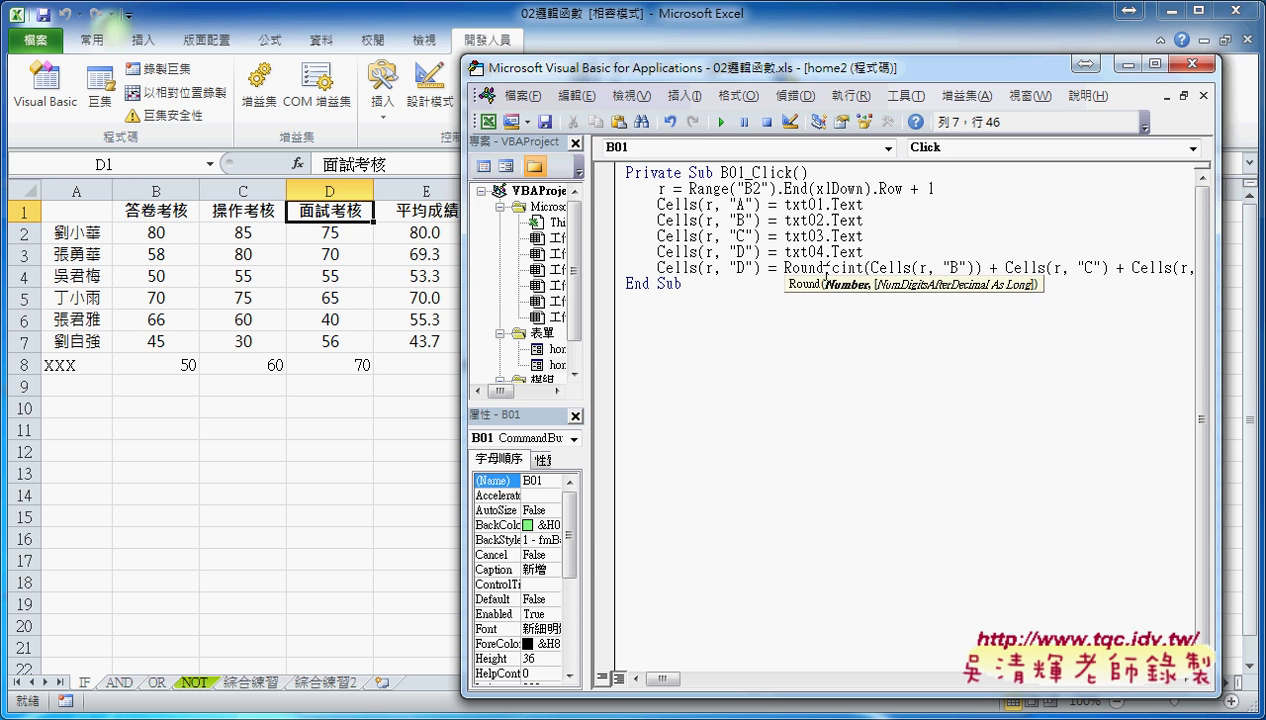
Wrap the Cells(r, "C") and Cells(r, "D") references in CInt(...) as well.
left_click_drag(832, 268, 871, 268)
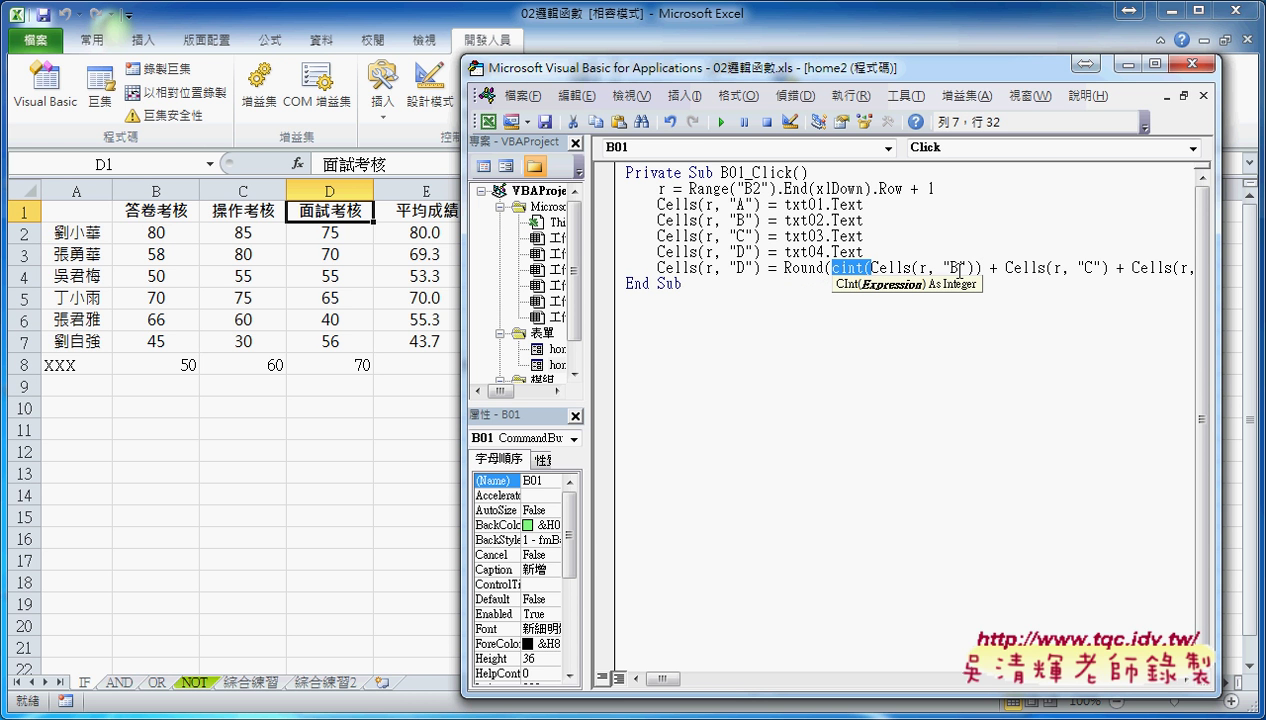
key("ctrl+c")
left_click(1005, 268)
key("ctrl+v")
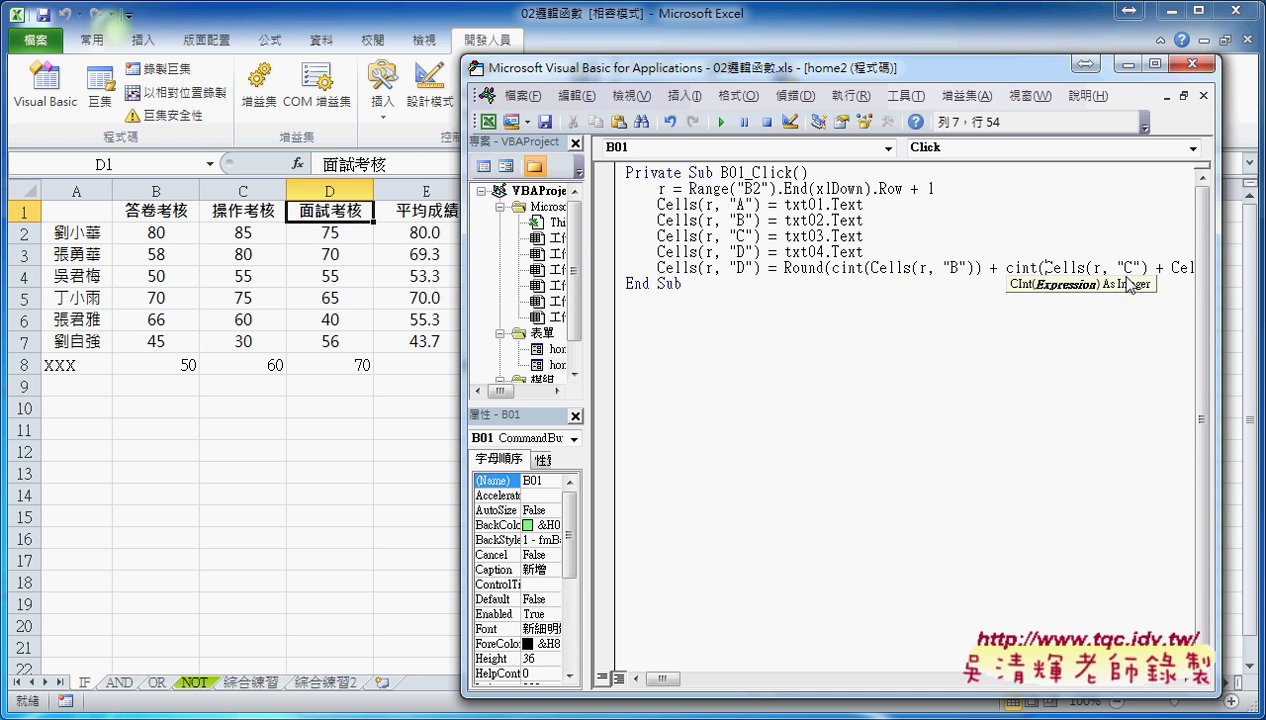
left_click(1150, 268)
type(")")
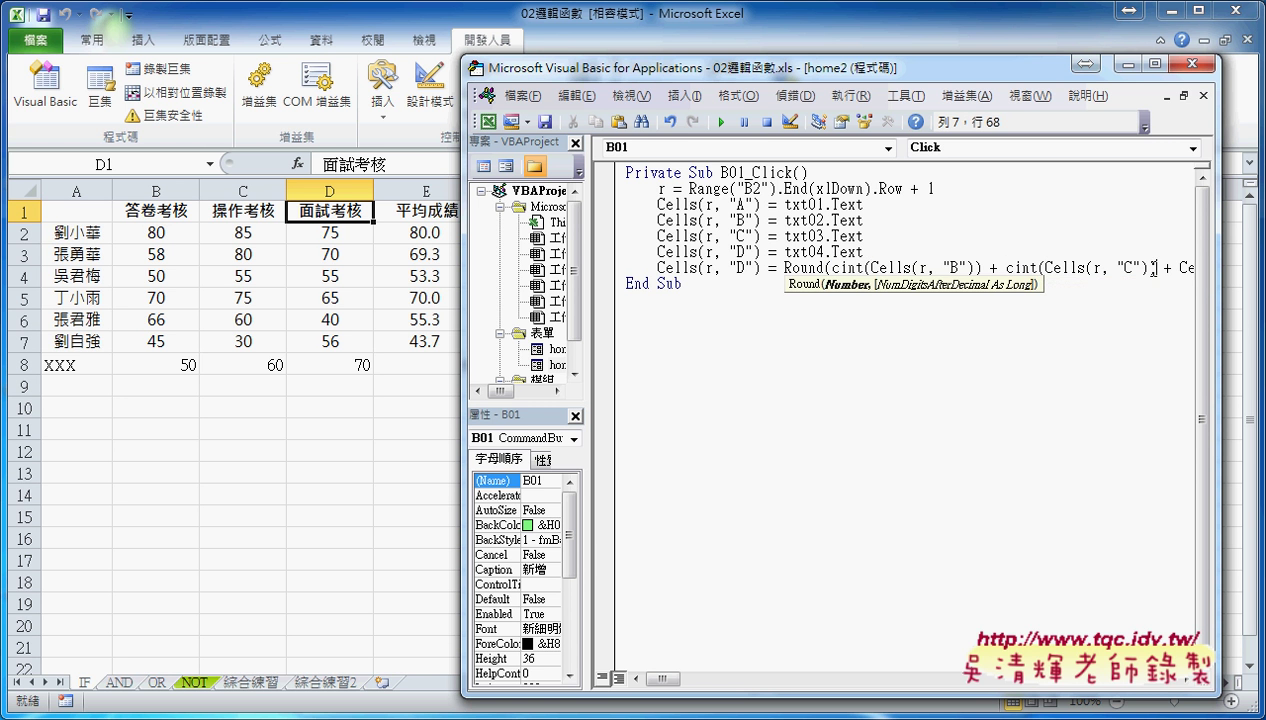
left_click(1174, 268)
key("ctrl+v")
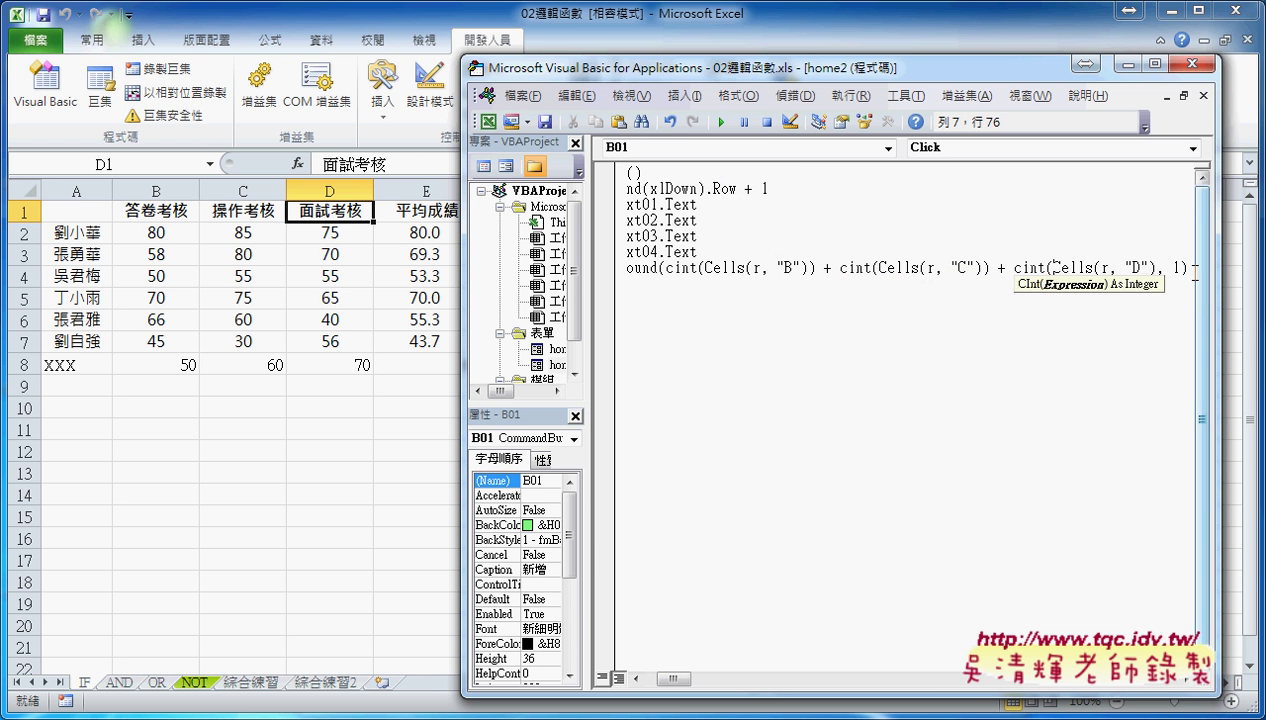
left_click(1182, 268)
left_click(1156, 268)
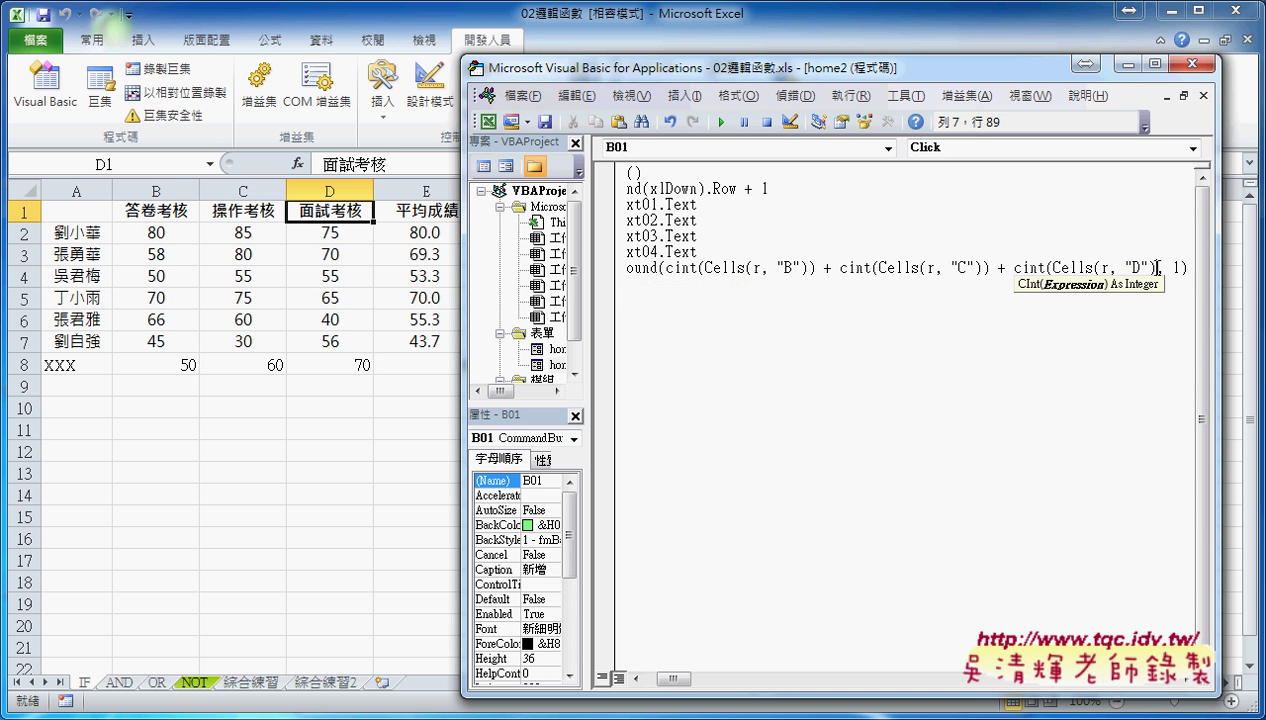
type(")")
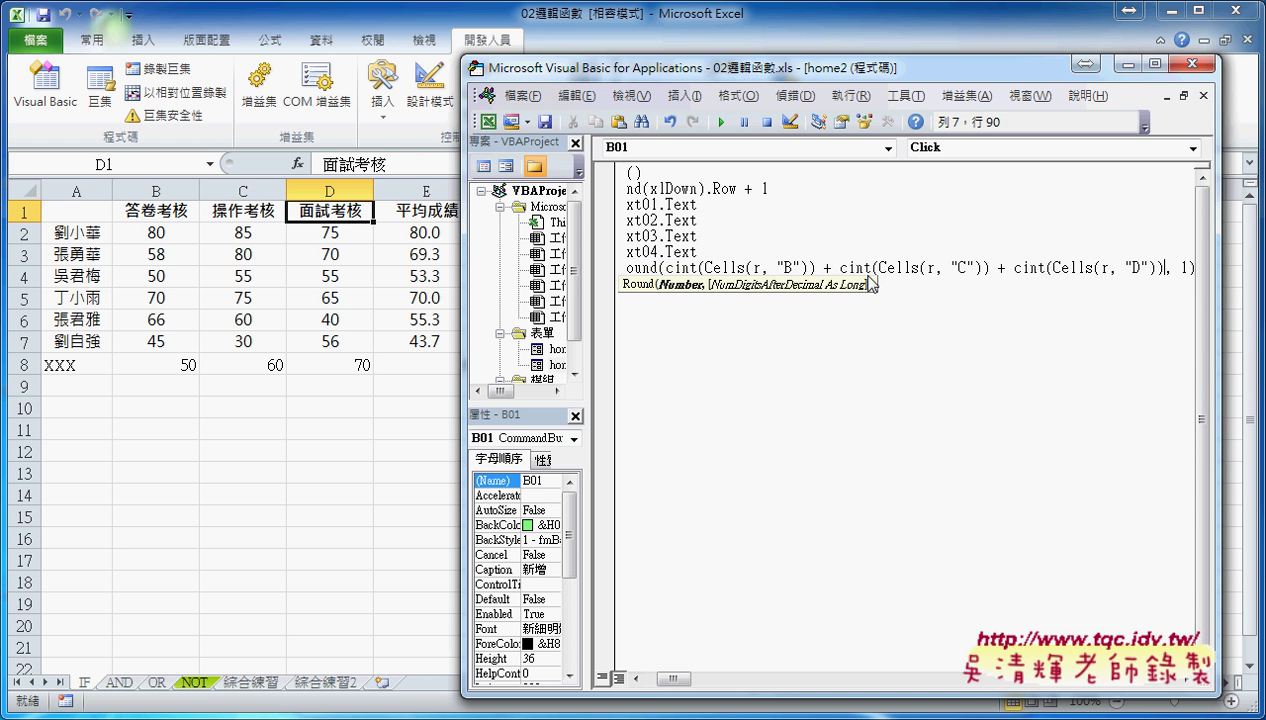
left_click(933, 318)
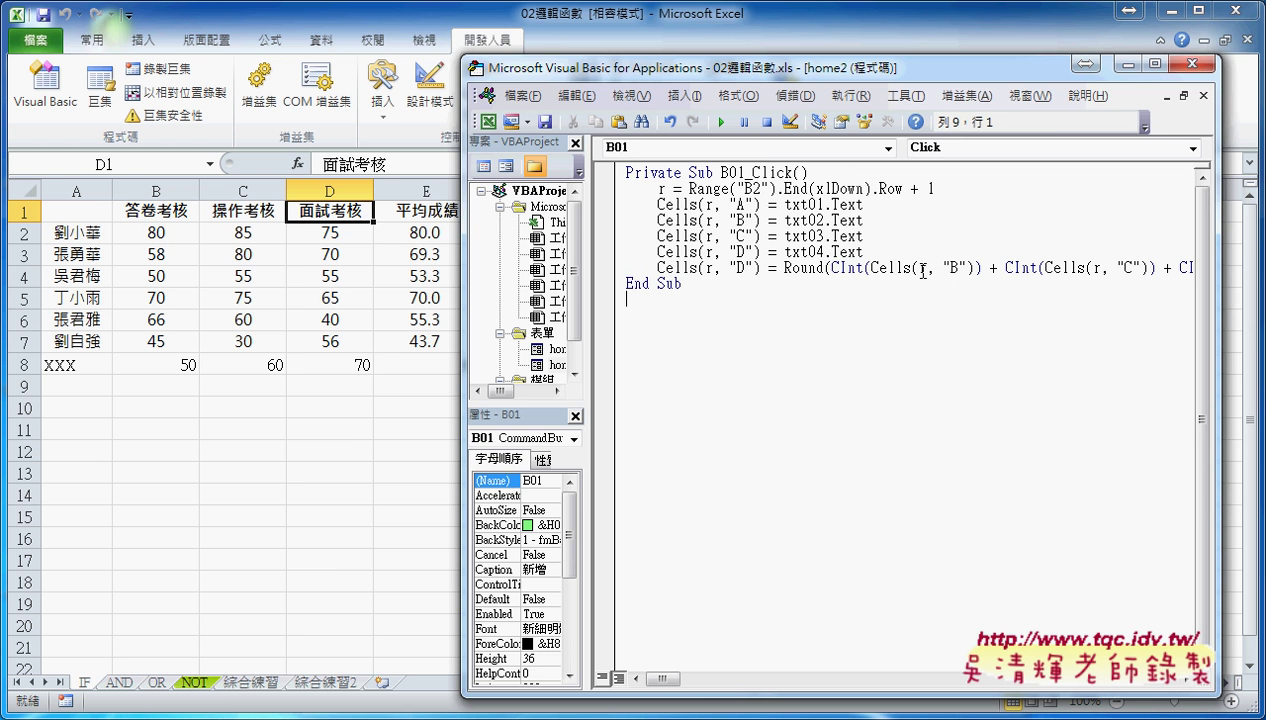
Change the line to Round((CInt(B) + CInt(C) + CInt(D)) / 3, 1) to average the scores.
left_click_drag(862, 88, 648, 99)
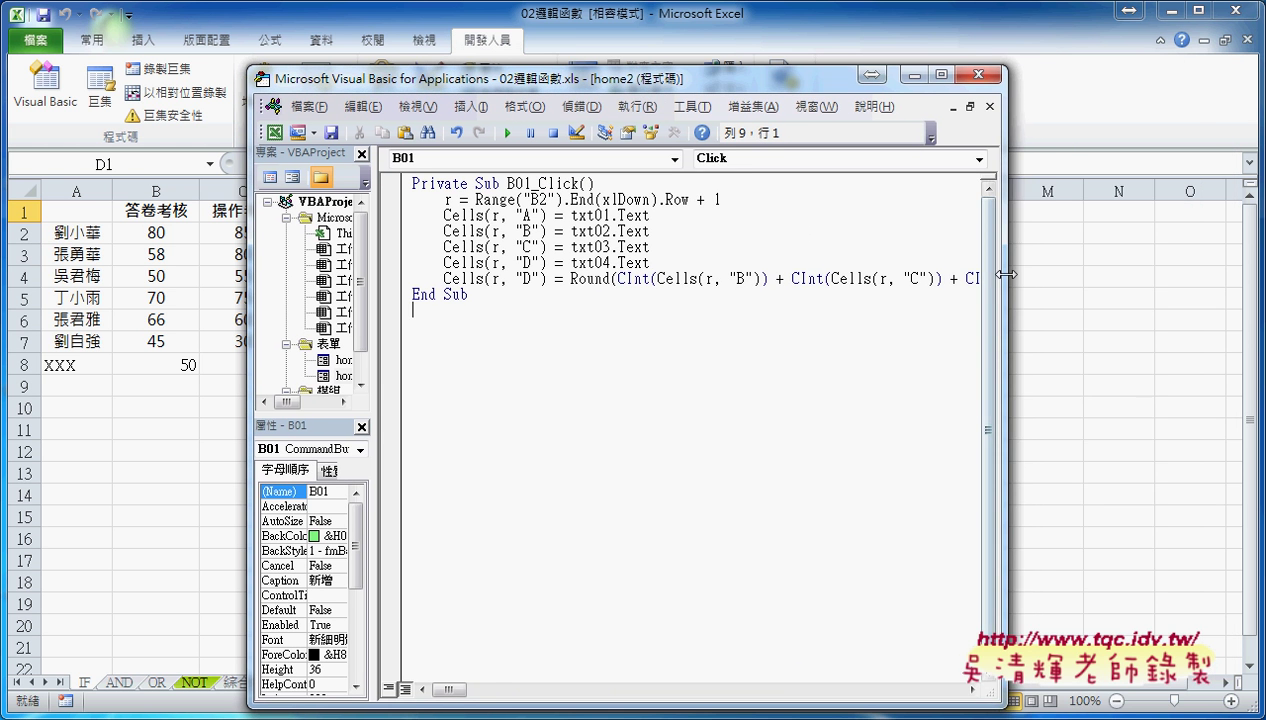
left_click_drag(1007, 274, 1217, 274)
left_click(1111, 280)
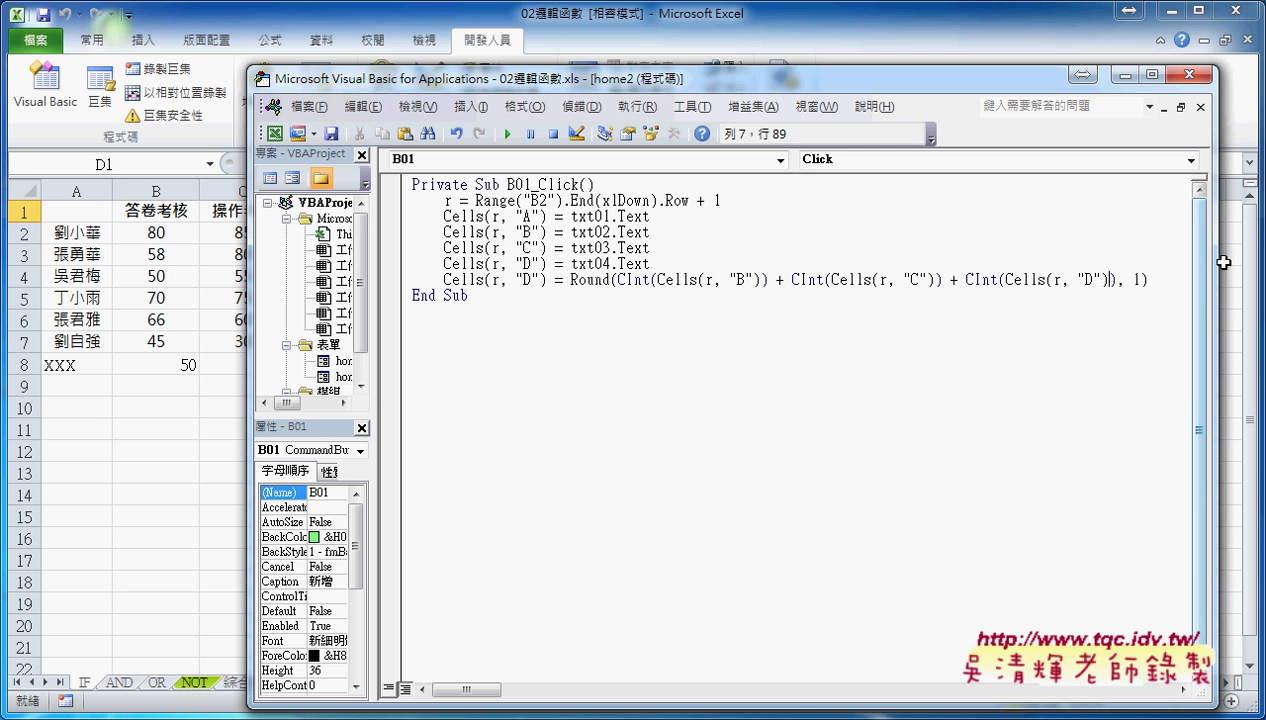
type("/3")
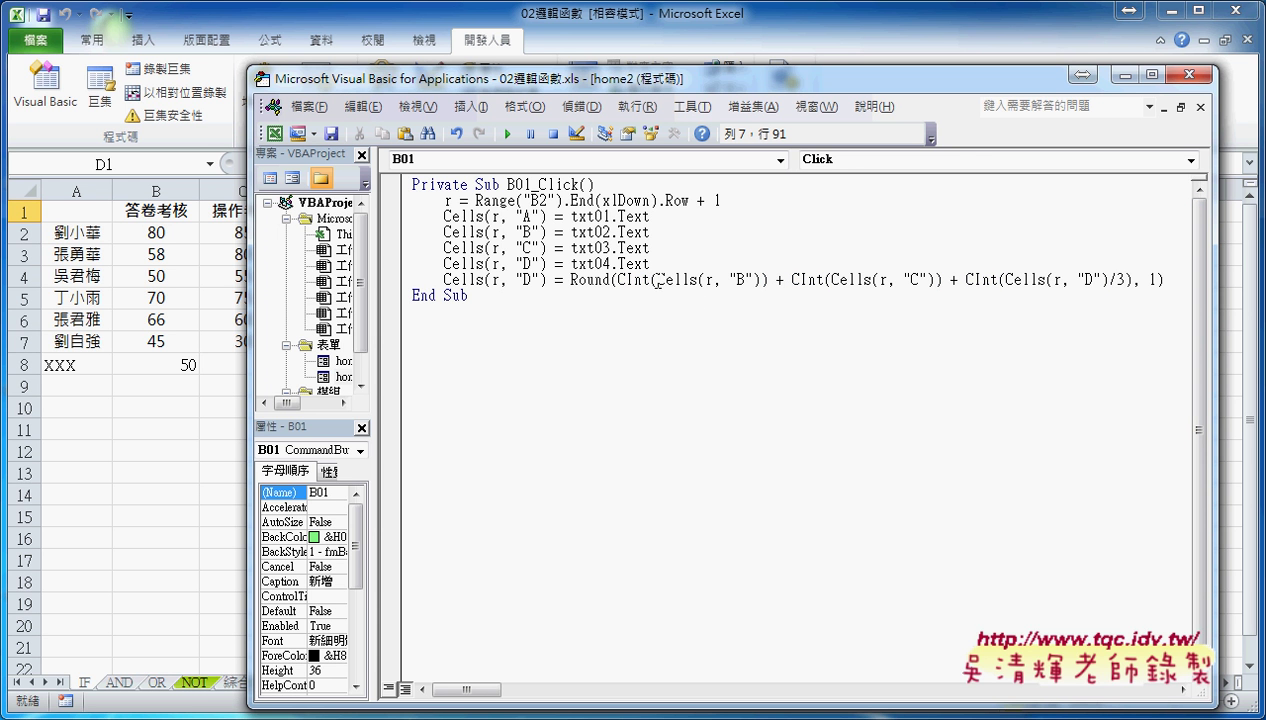
left_click(613, 280)
type("(")
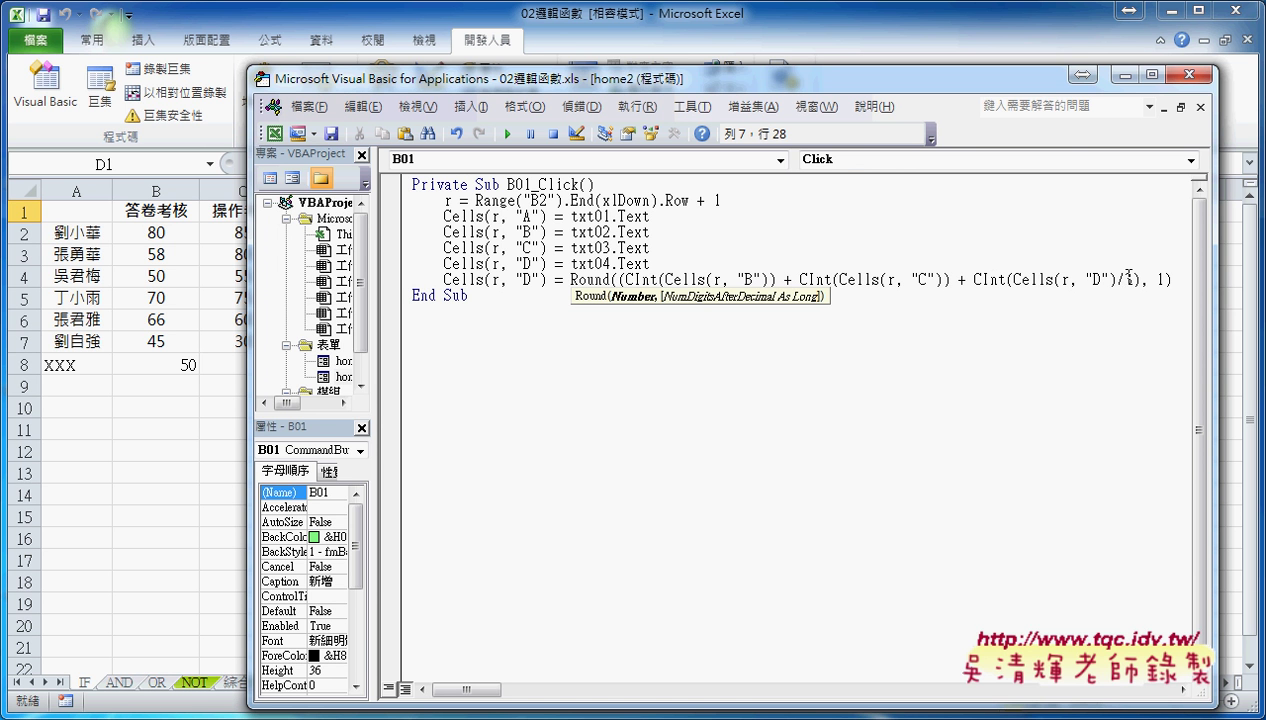
left_click(1117, 279)
type(")")
left_click(1064, 432)
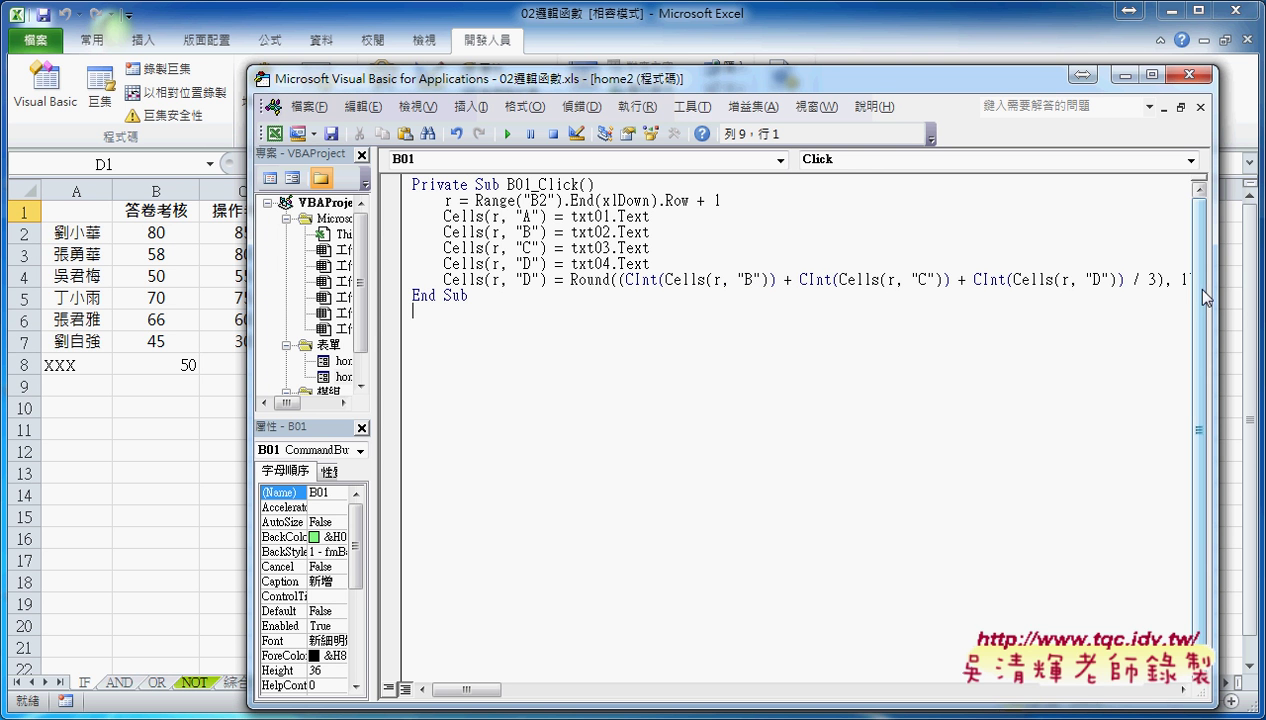
left_click_drag(1209, 301, 1242, 293)
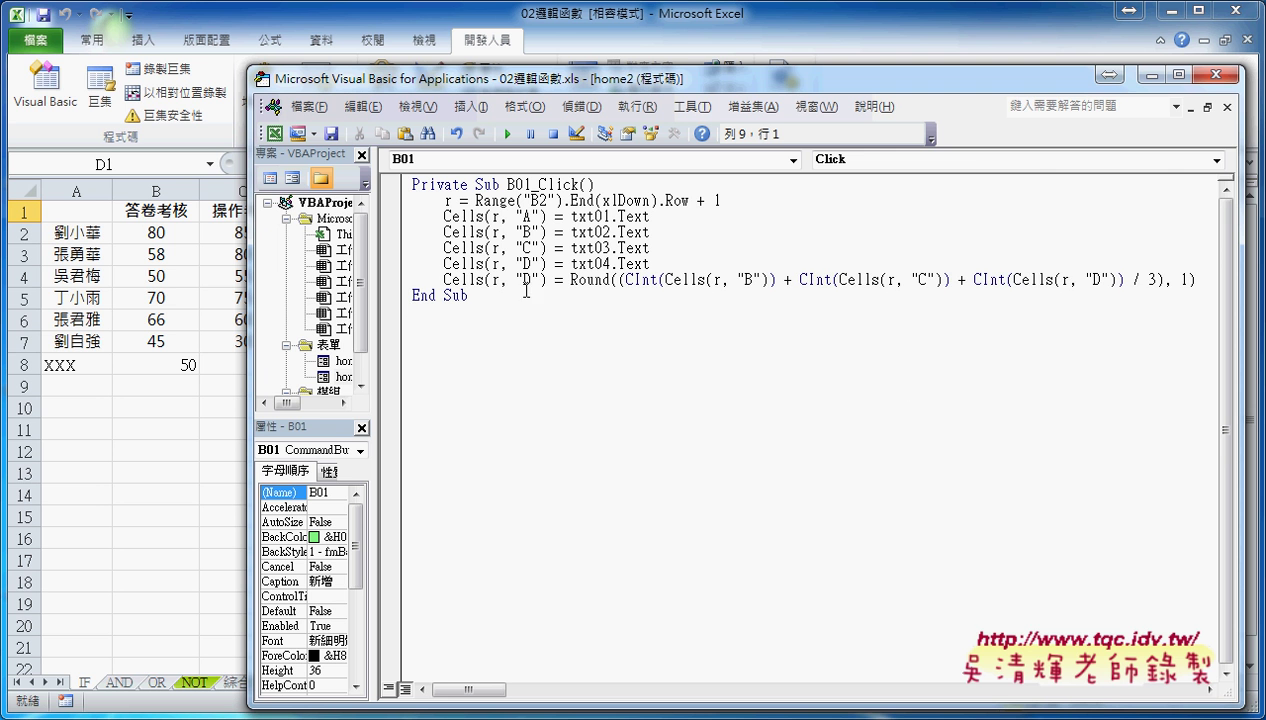
Set a breakpoint on the Round averaging line and open the home2 form.
left_click(391, 280)
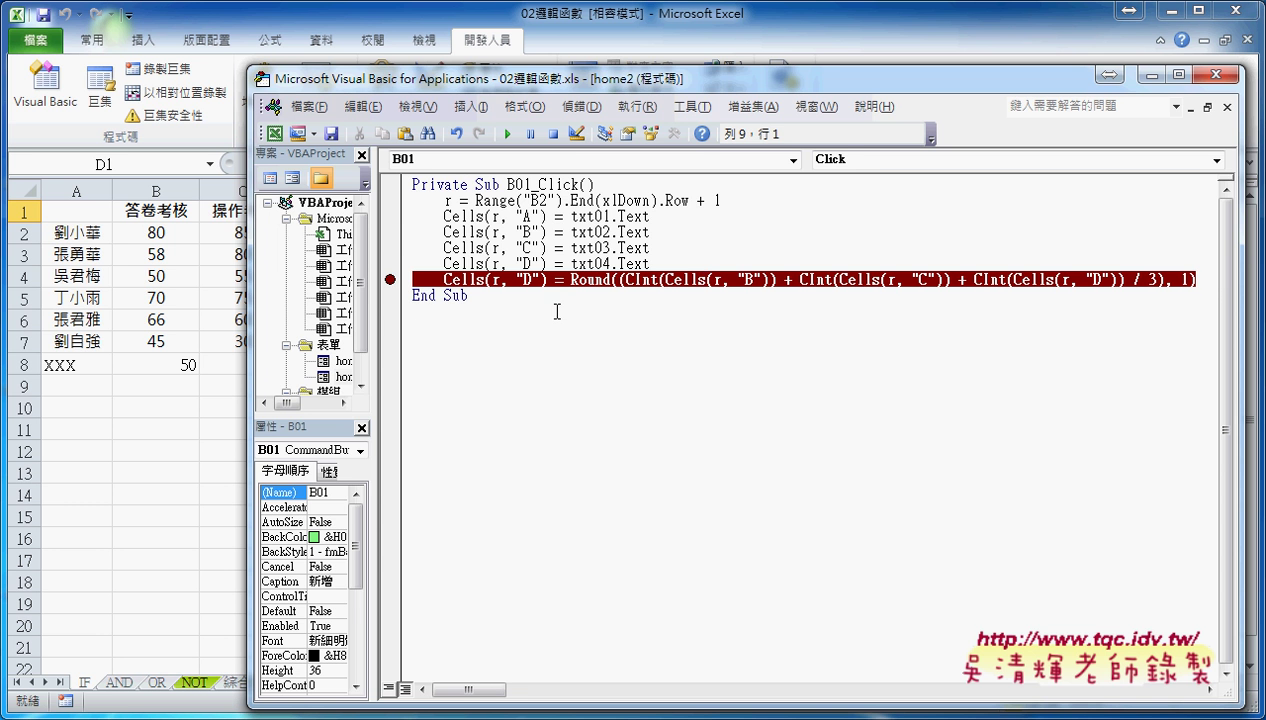
left_click_drag(372, 378, 436, 360)
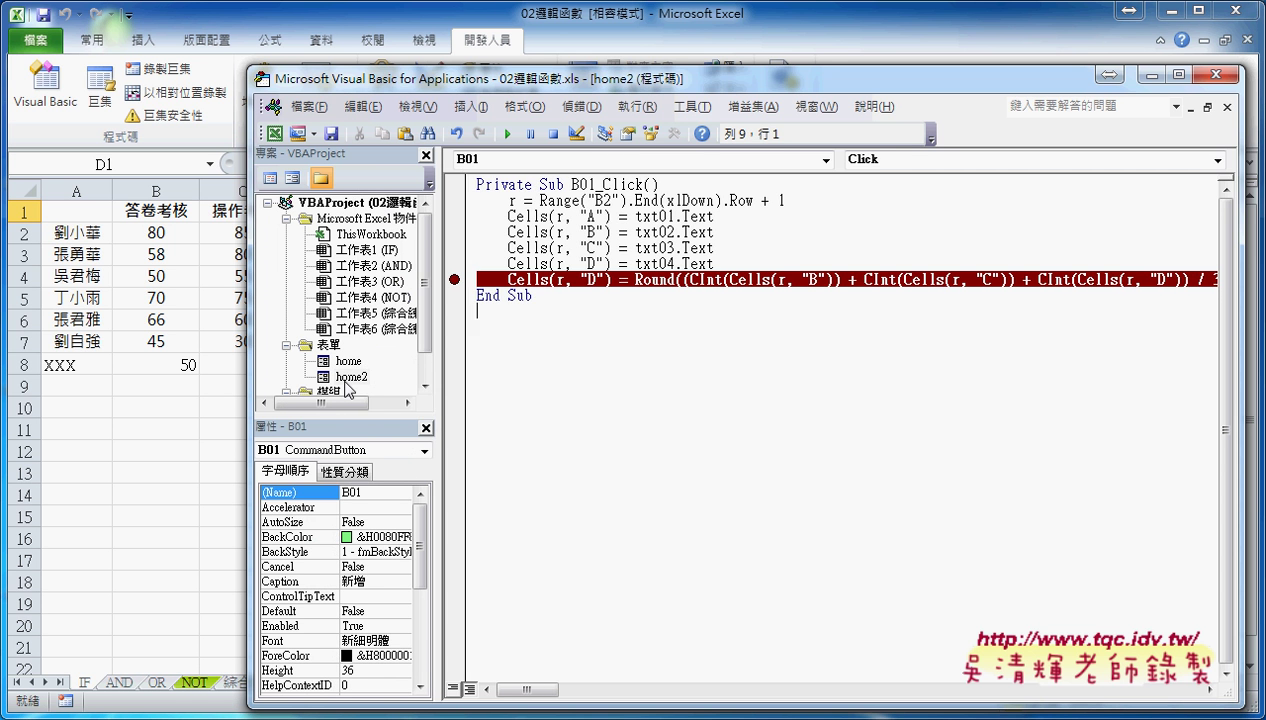
double_click(348, 377)
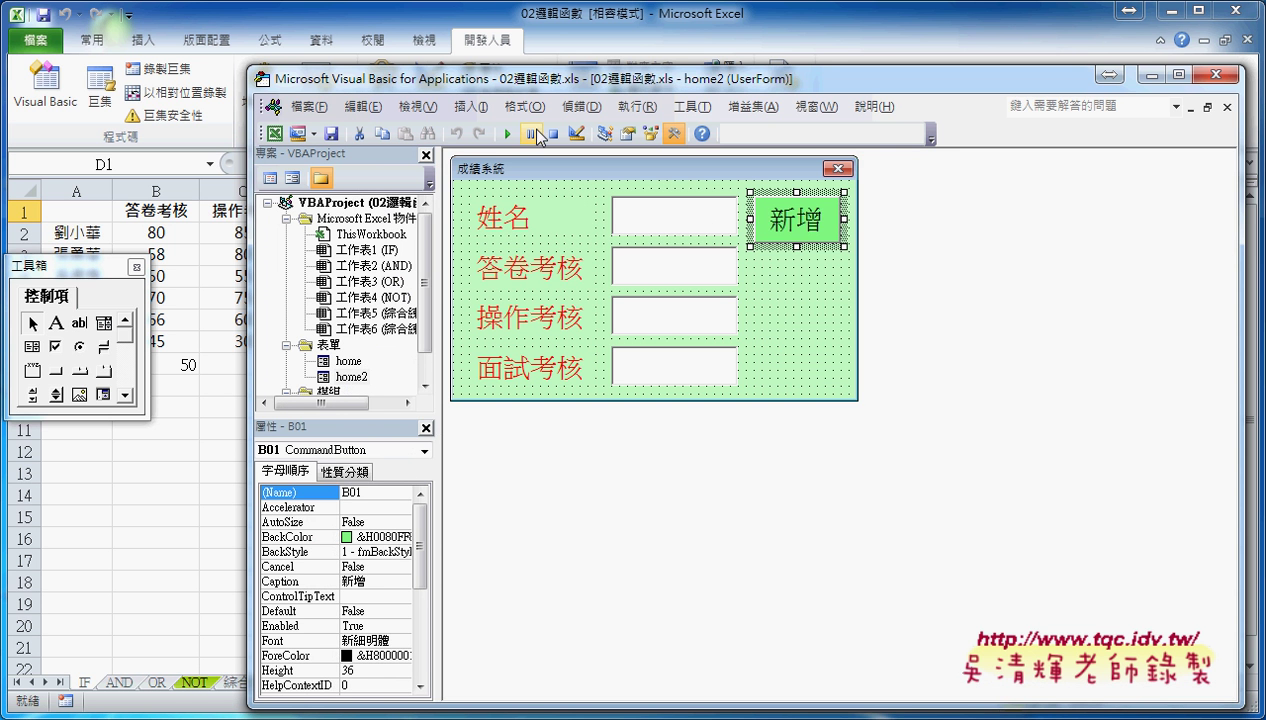
Run the grade form, enter YYY with scores 60, 50 and 80, and submit with 新增.
left_click(504, 134)
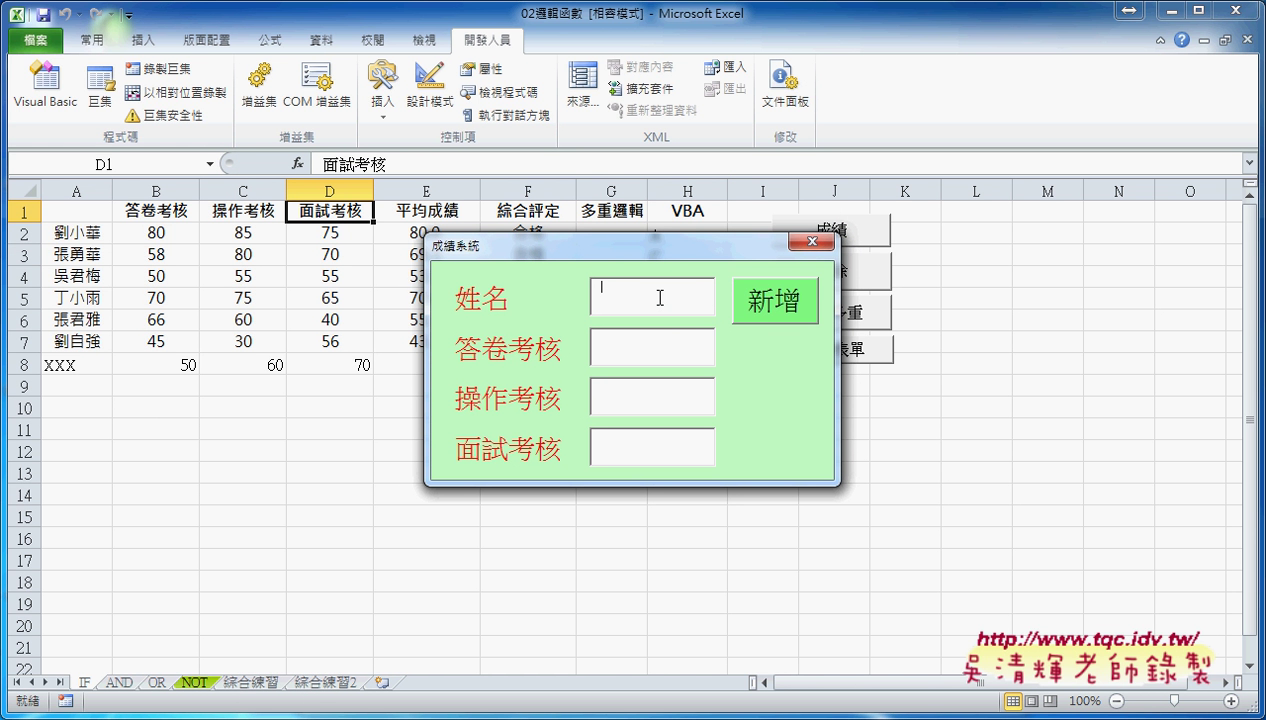
type("YYY")
left_click(779, 317)
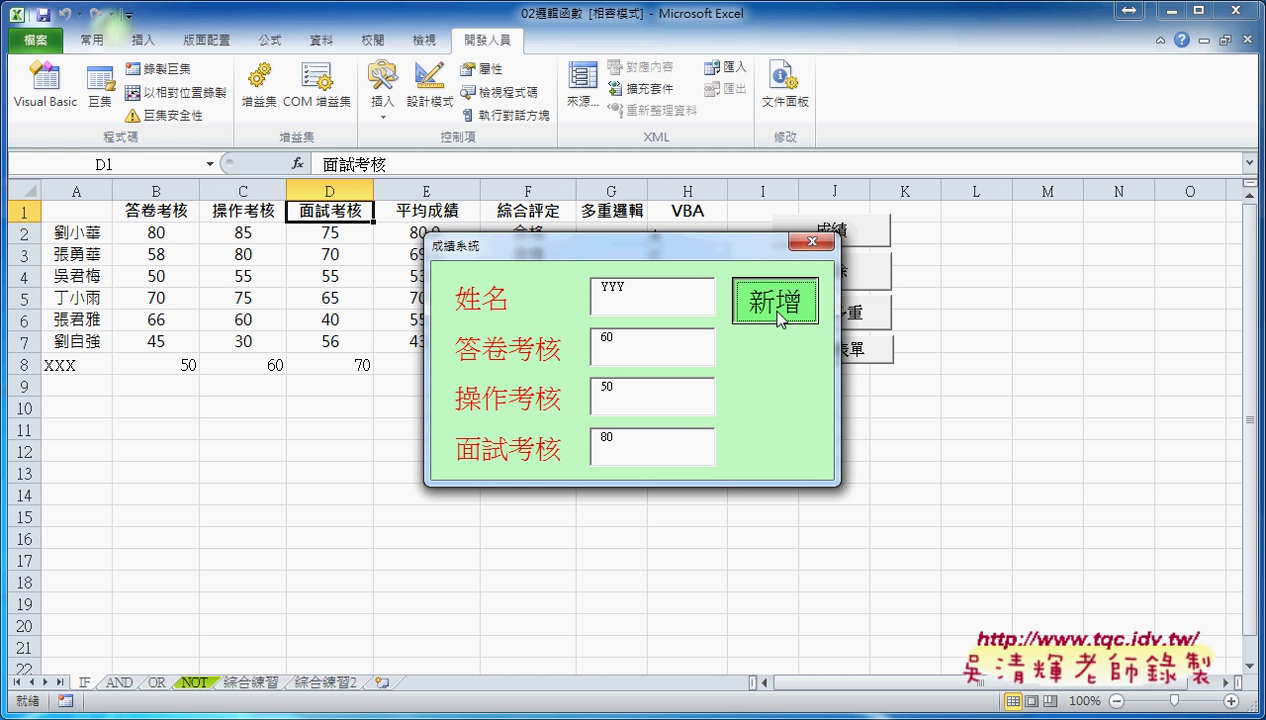
Submit YYY's grades, step over the Round line with F8, and let the macro finish.
left_click(779, 317)
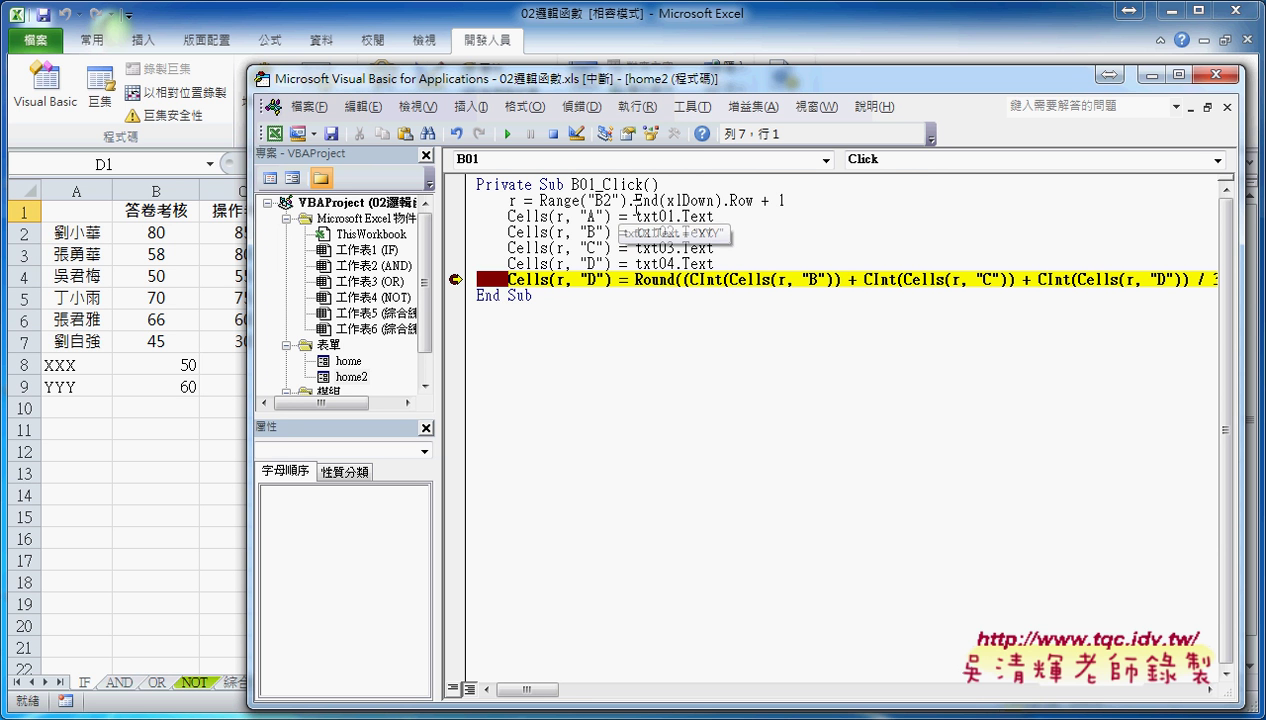
mouse_move(668, 216)
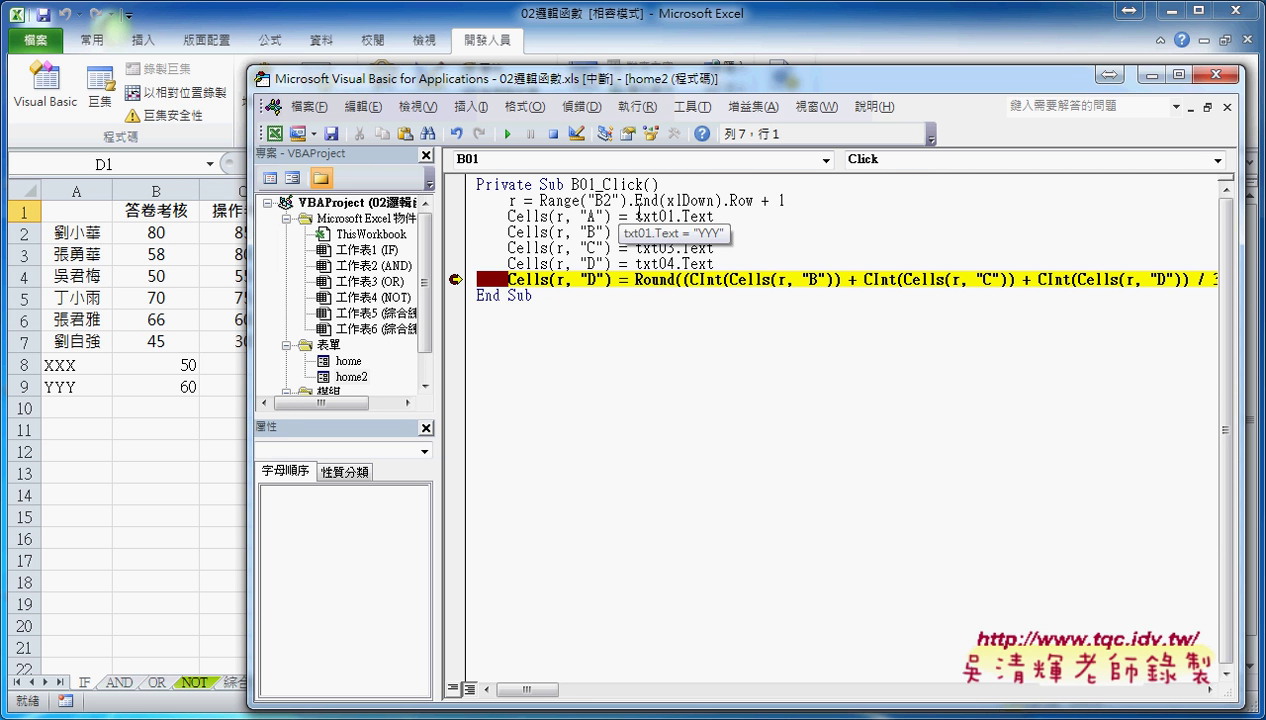
mouse_move(555, 82)
left_mouse_down()
mouse_move(796, 72)
mouse_move(453, 108)
left_mouse_up()
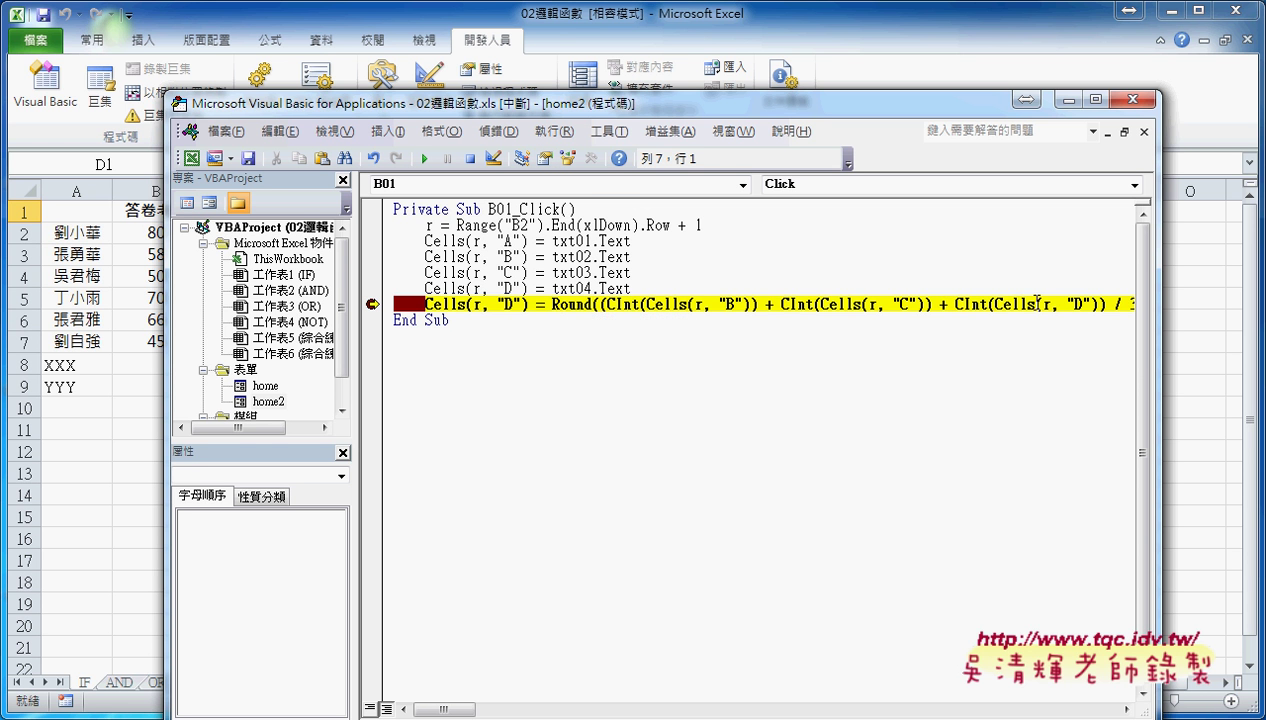
key("F8")
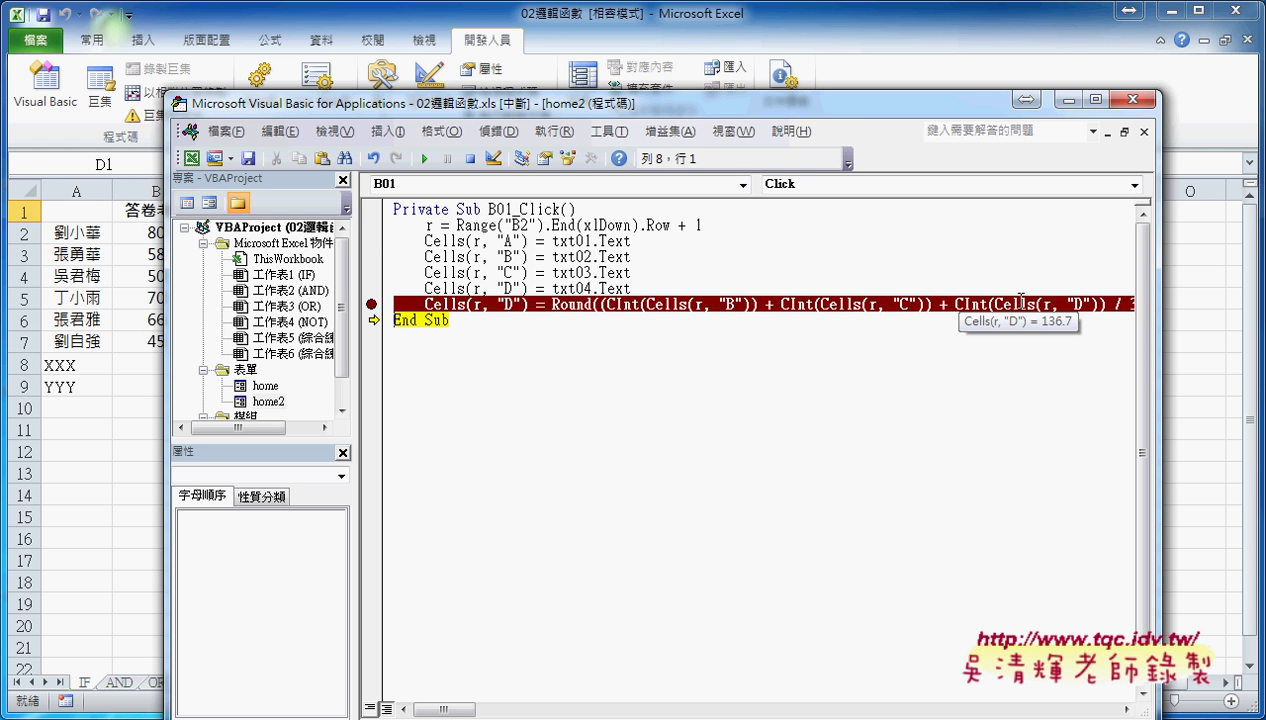
key("F8")
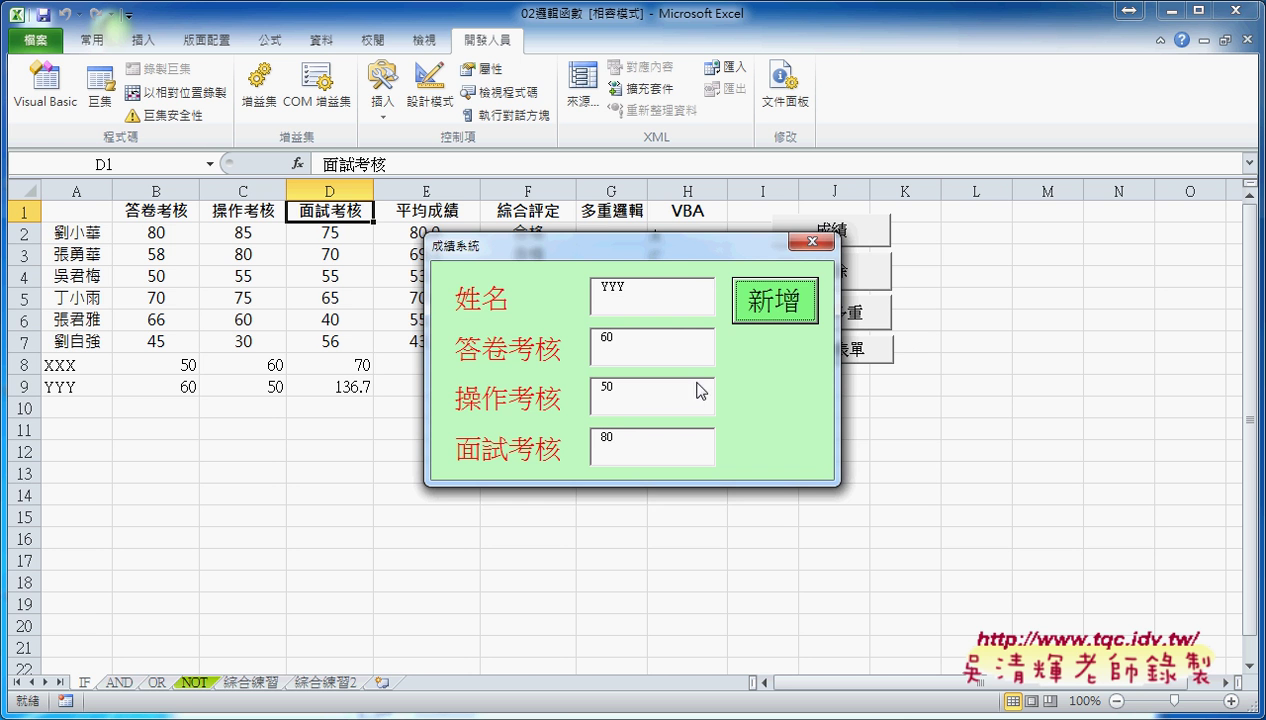
Move the 成績系統 form right to uncover the averages in column E.
left_click_drag(700, 245, 788, 240)
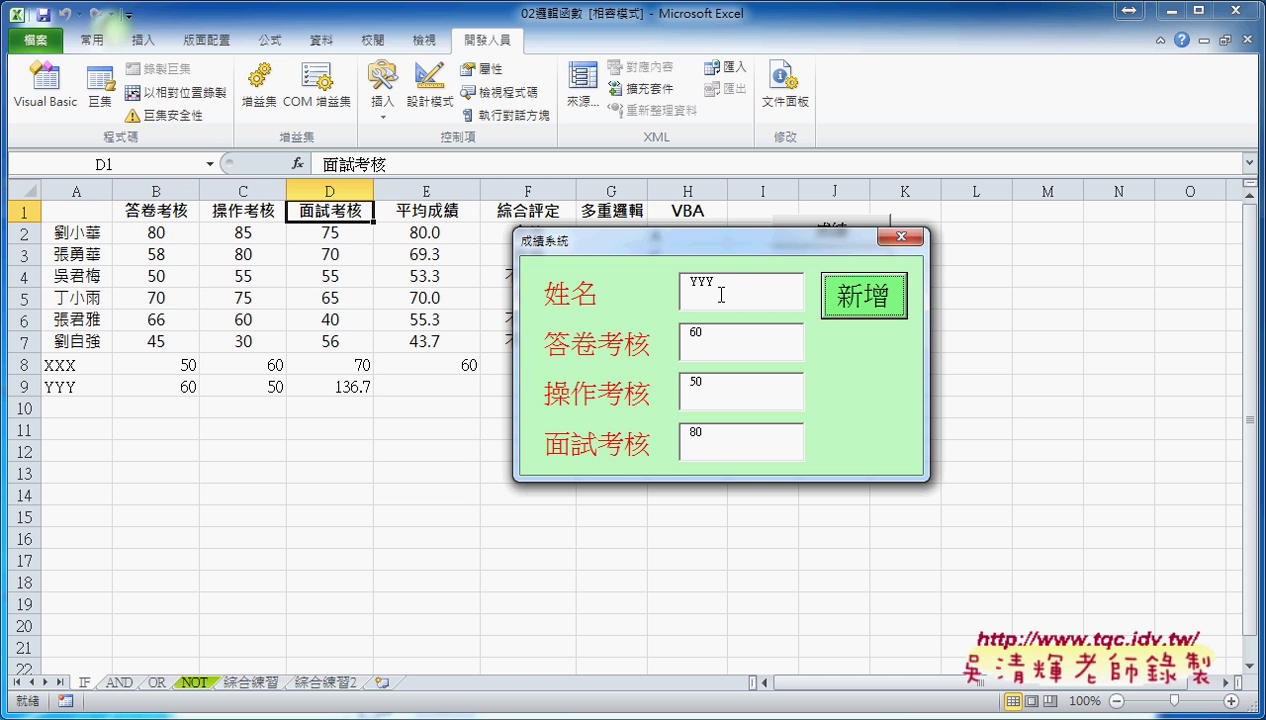
key("ctrl+shift+d")
Close the 成績系統 grade form to return to the B01_Click code.
left_click_drag(737, 289, 789, 281)
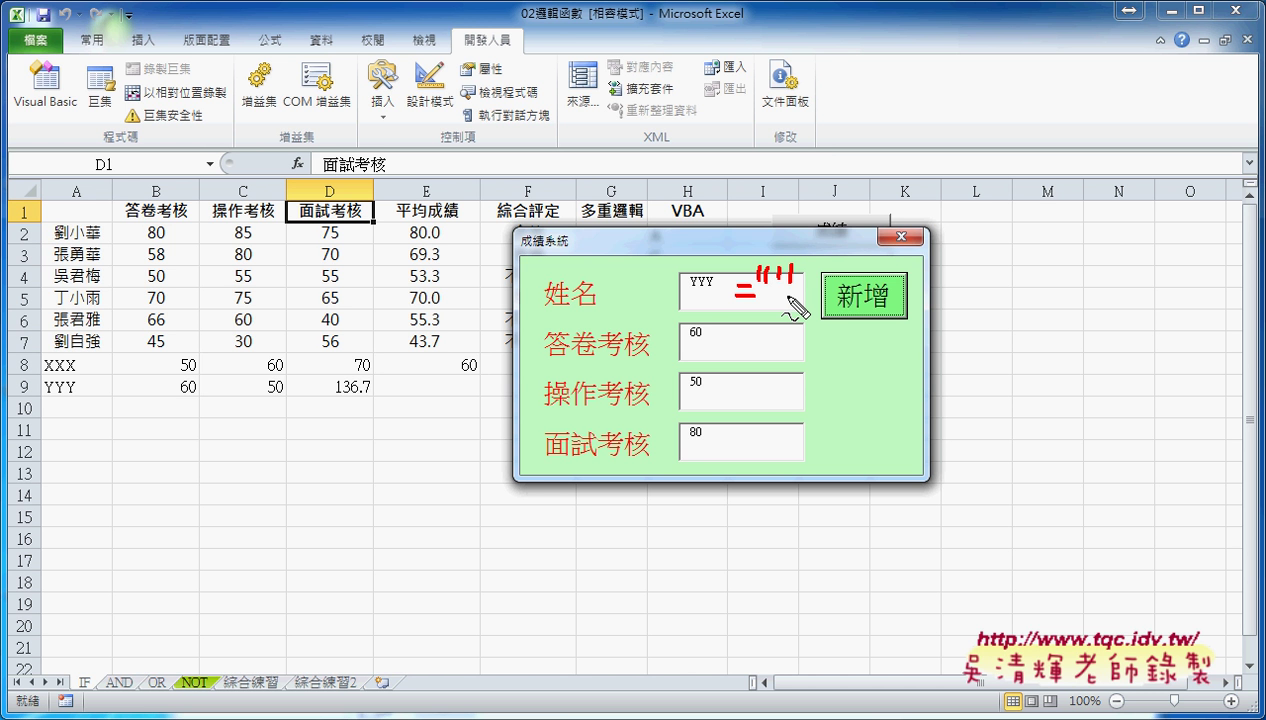
key("ctrl+shift+d")
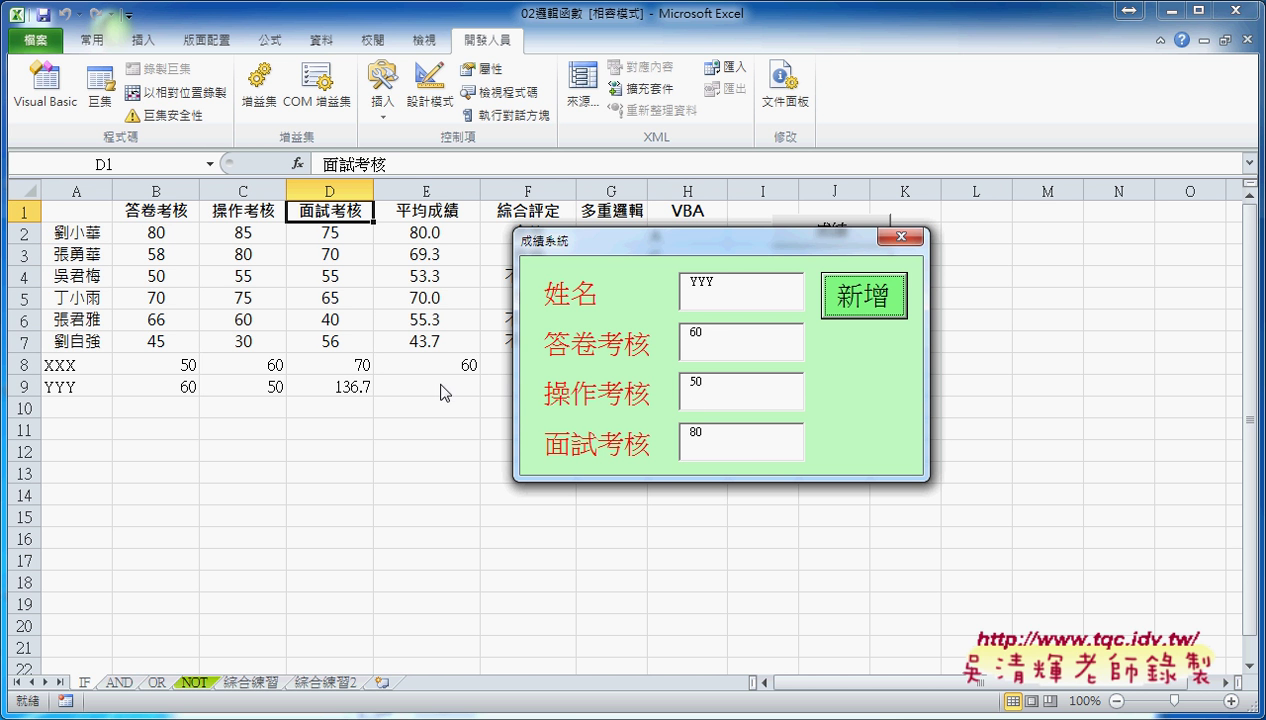
left_click(898, 236)
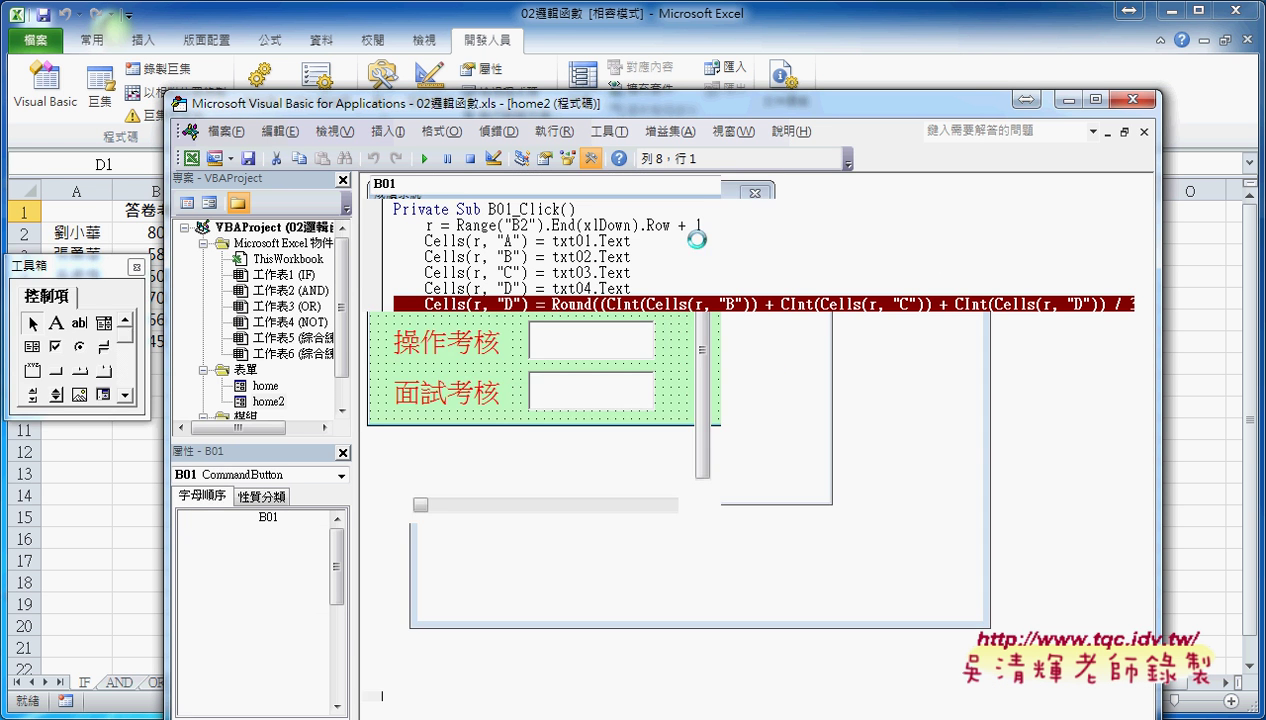
Change the Round line's target from Cells(r, "D") to Cells(r, "E").
double_click(509, 304)
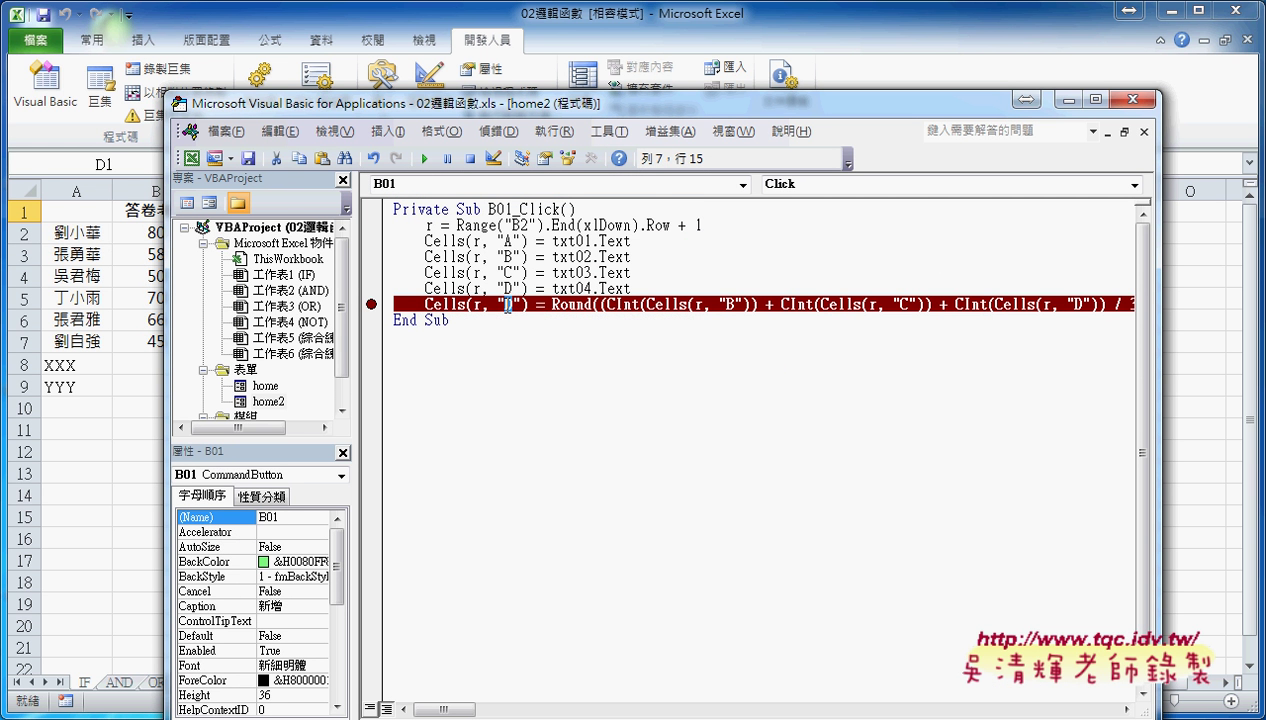
type("E")
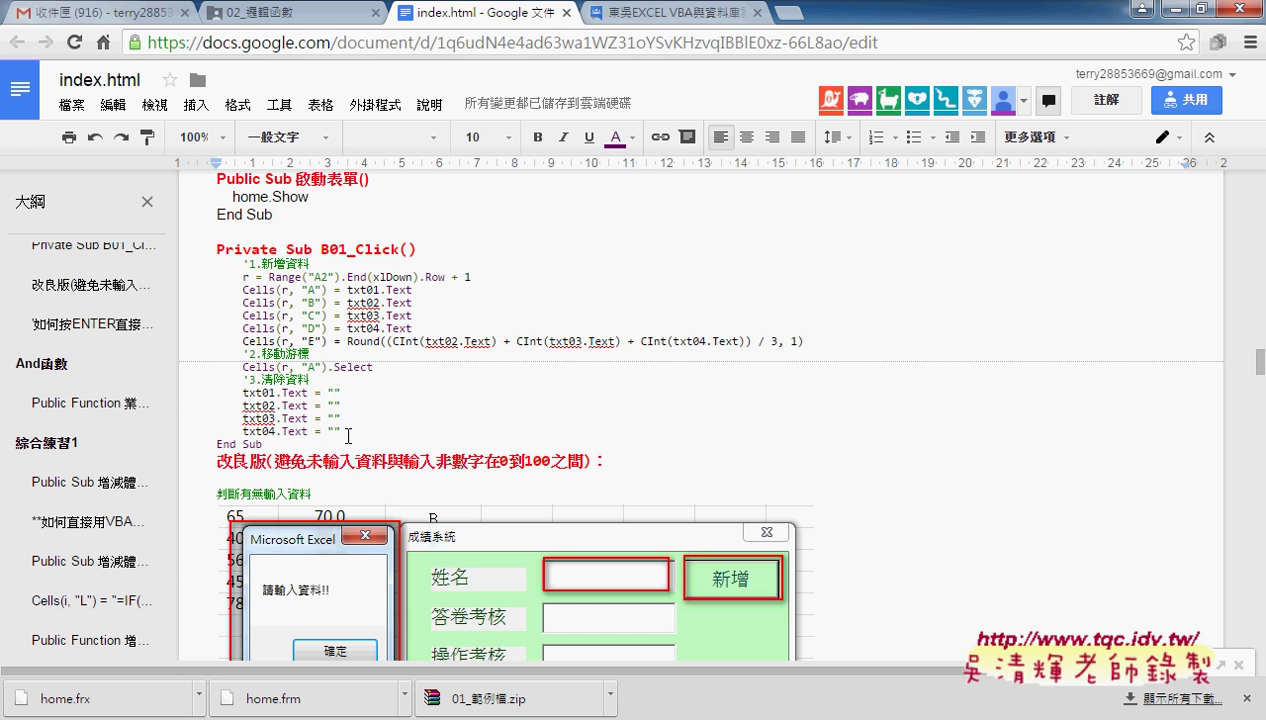
Select the reference B01_Click body from '1.新增資料 to txt04.Text = "" in Google Docs.
left_click_drag(345, 431, 202, 262)
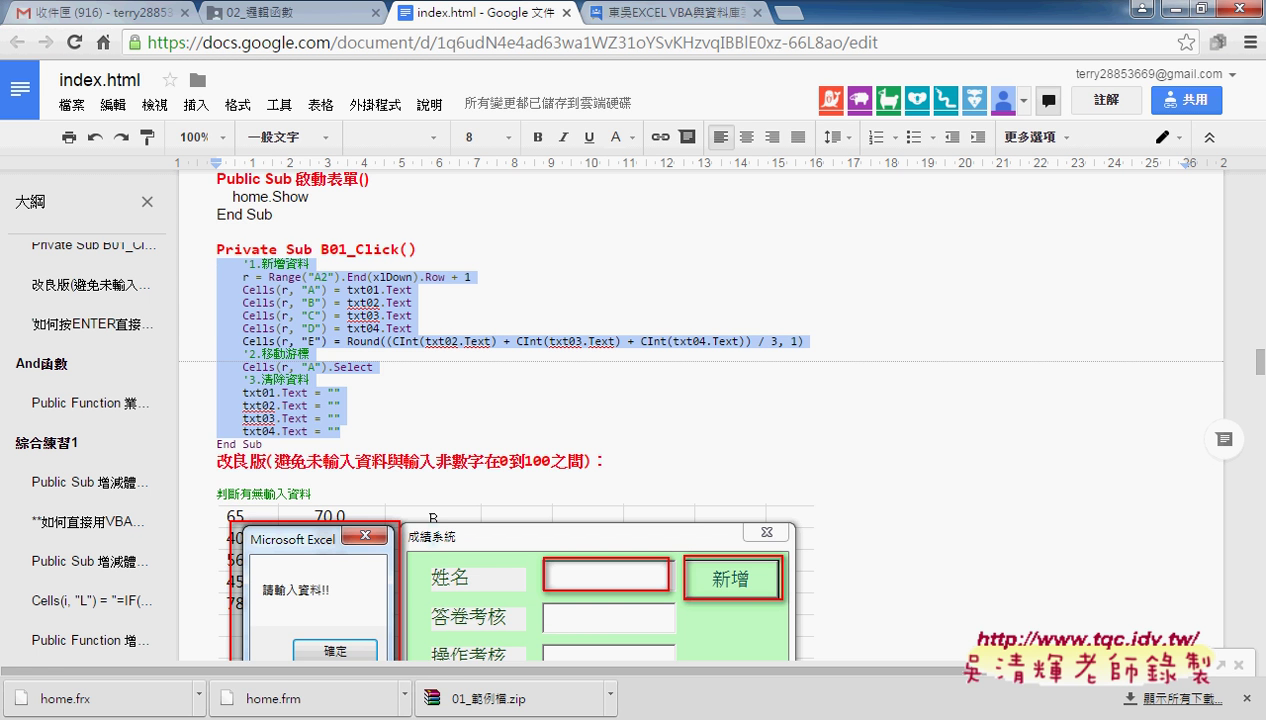
Replace the old B01_Click body in the VBA editor with the copied reference code.
left_click(544, 642)
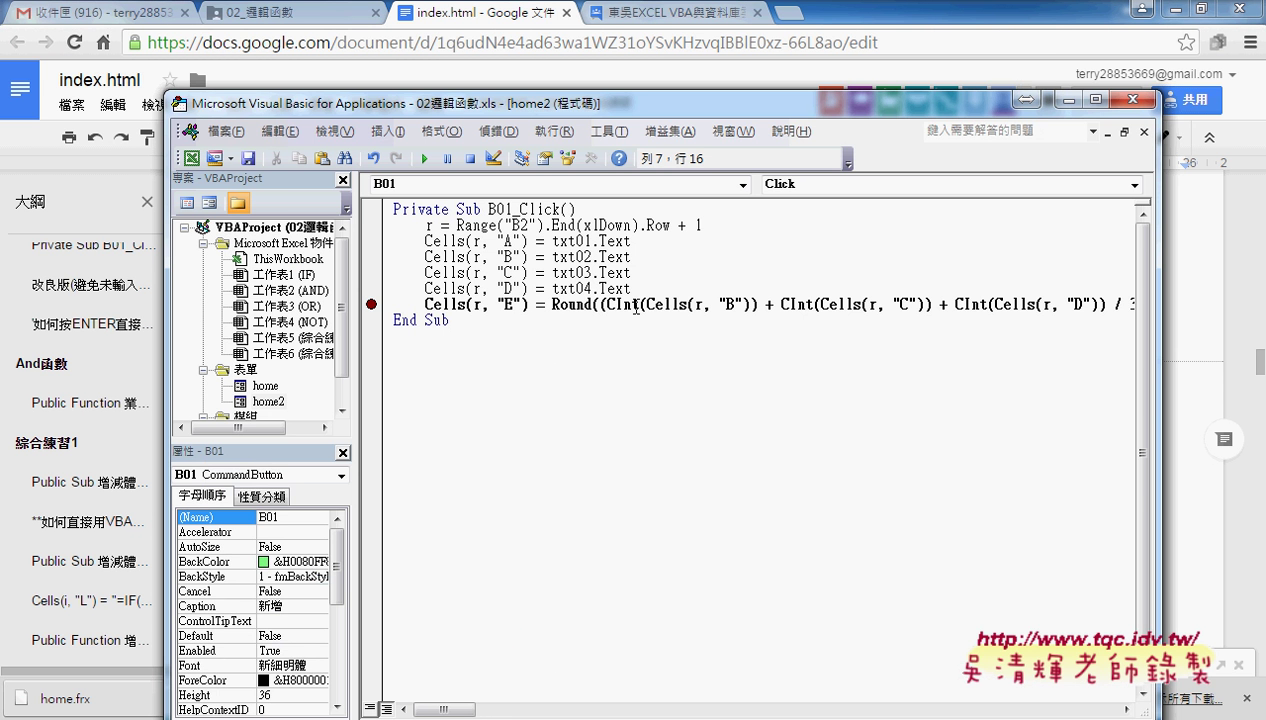
left_click_drag(382, 228, 383, 310)
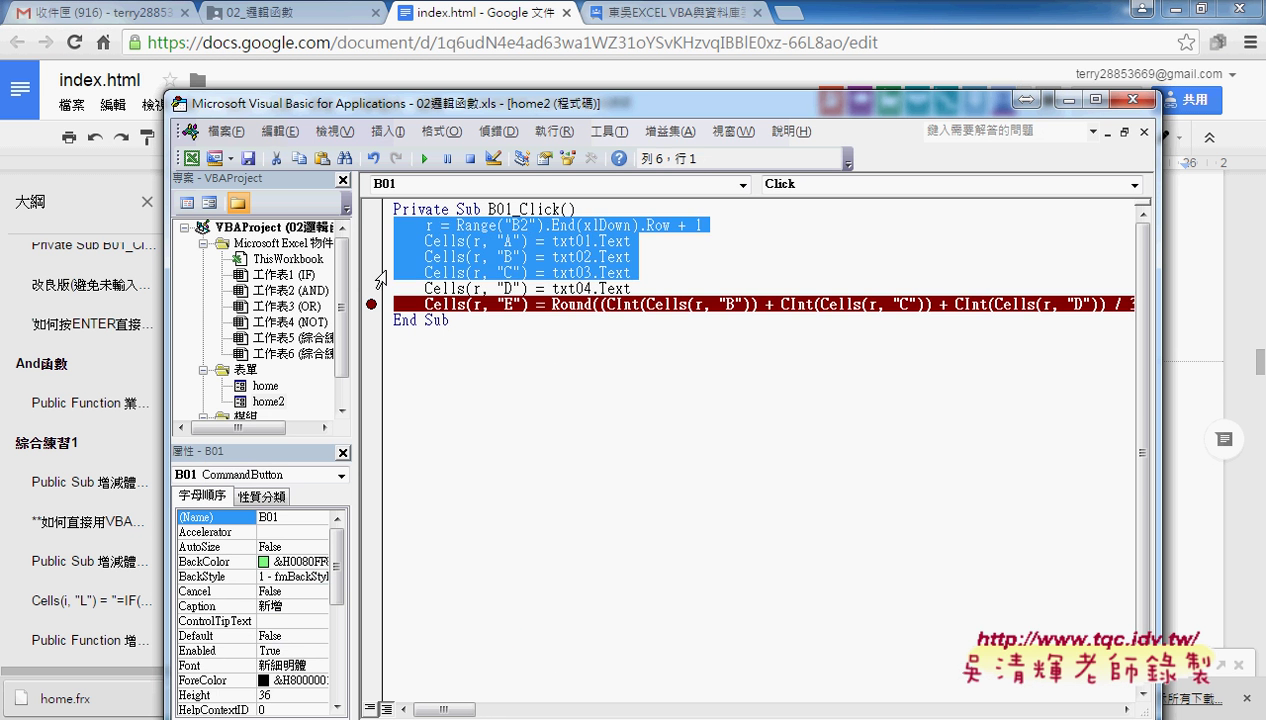
type("'1.新增資料     r = Range(\"A2\").End(xlDown).Row + 1     Cells(r, \"A\") = txt01.Text     Cells(r, \"B\") = txt02.Text     Cells(r, \"C\") = txt03.Text     Cells(r, \"D\") = txt04.Text     Cells(r, \"E\") = Round((CInt(txt02.Text) + CInt(txt03.Text) + CInt(txt04.Text)) / 3, 1)     '2.移動游標     Cells(r, \"A\").Select     '3.清除資料     txt01.Text = \"\"     txt02.Text = \"\"     txt03.Text = \"\"     txt04.Text = \"\"")
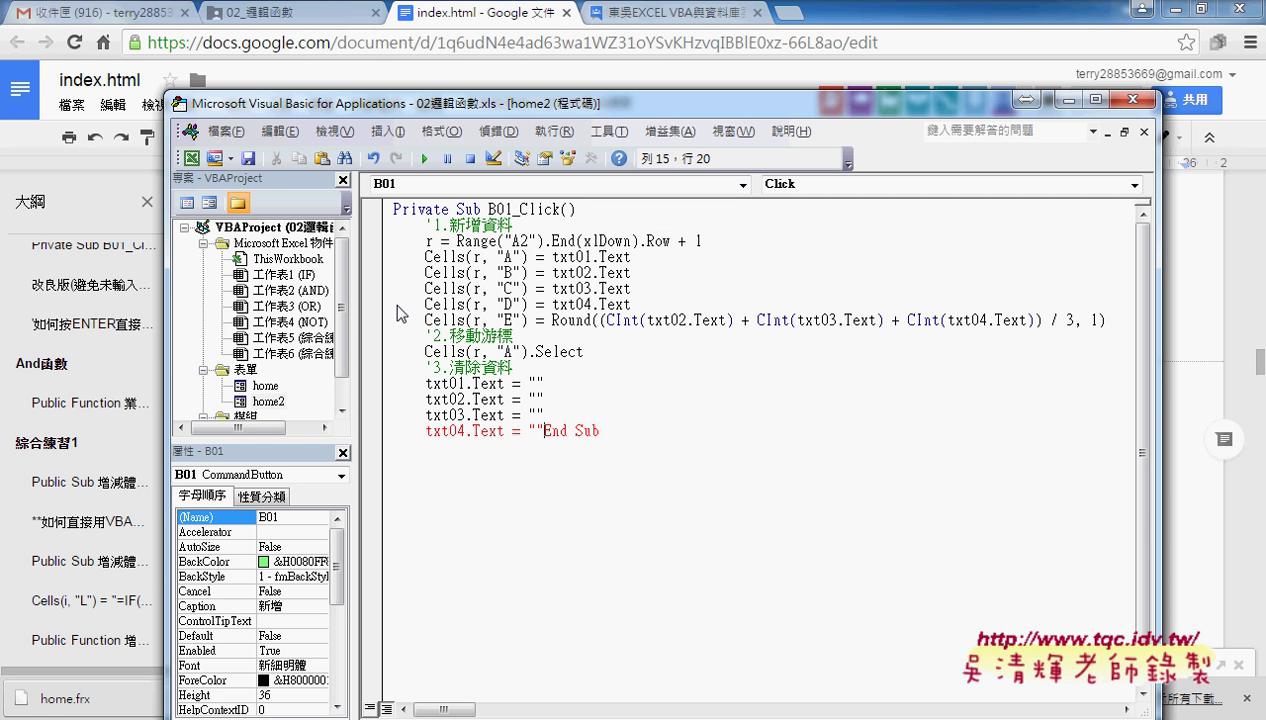
key("Return")
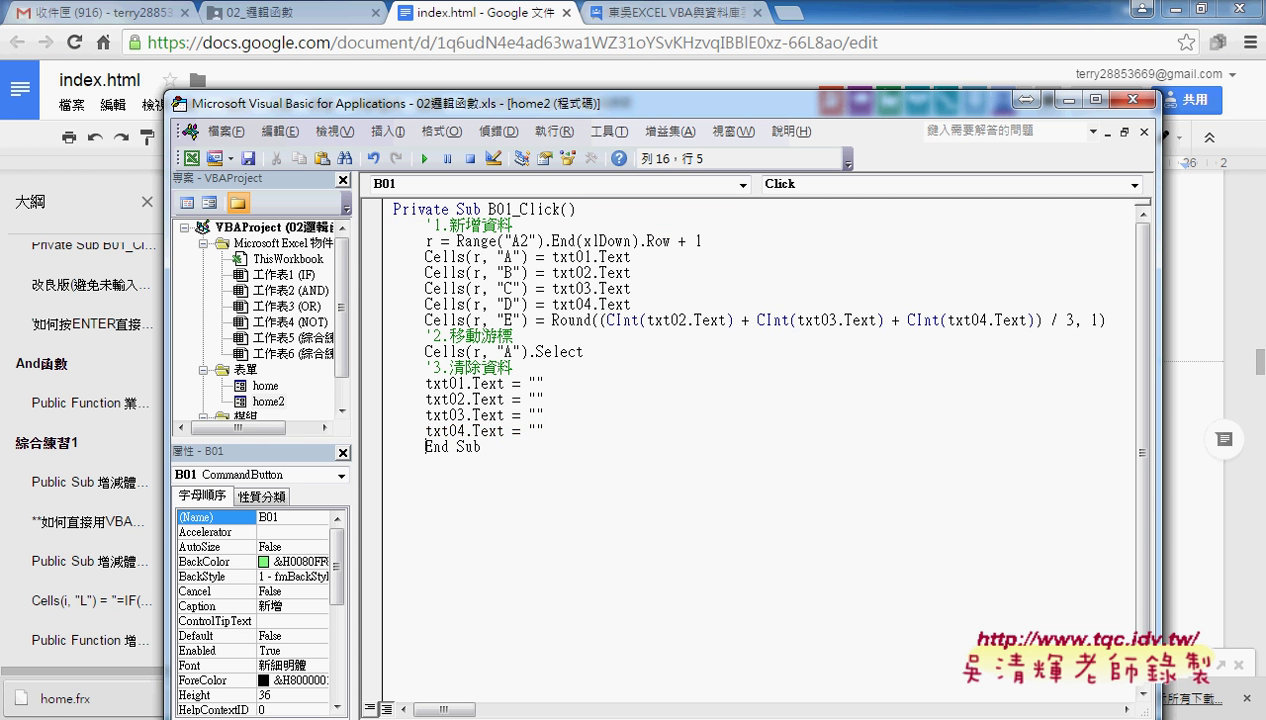
Walk through the new code: next empty row, score sum, rounded average, row selection, input clearing.
left_click_drag(355, 360, 275, 351)
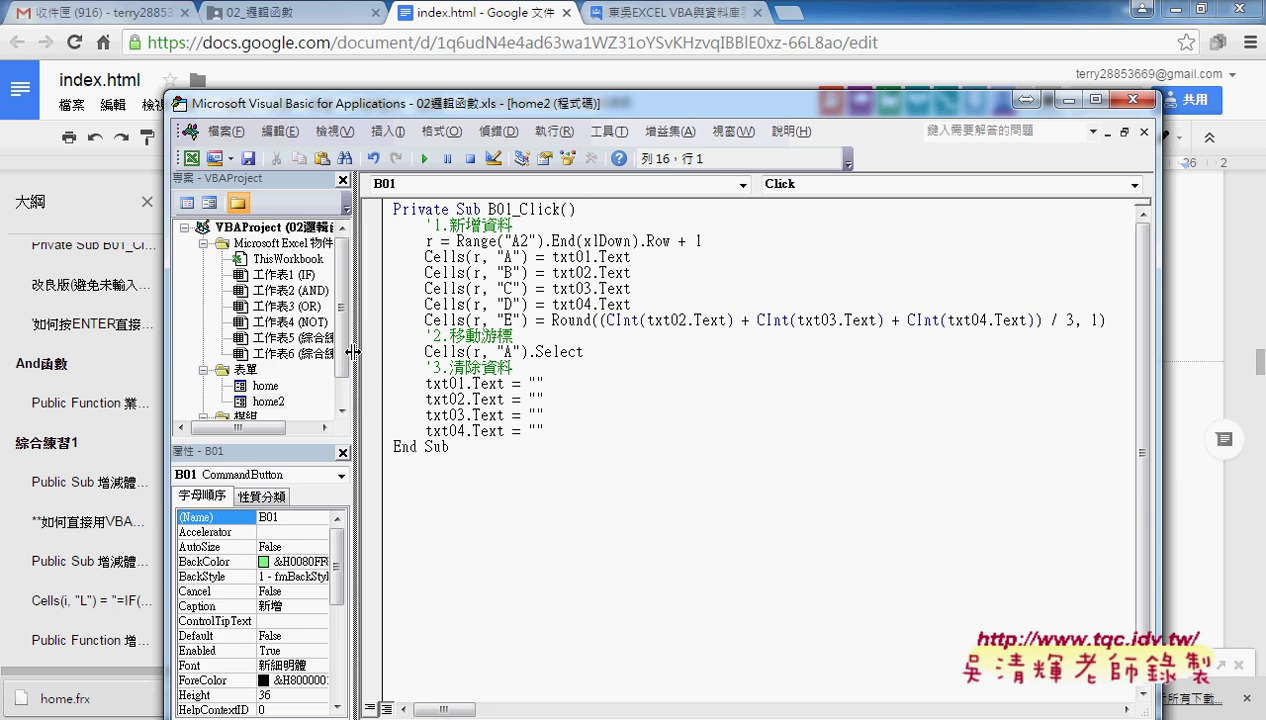
left_click_drag(623, 241, 379, 242)
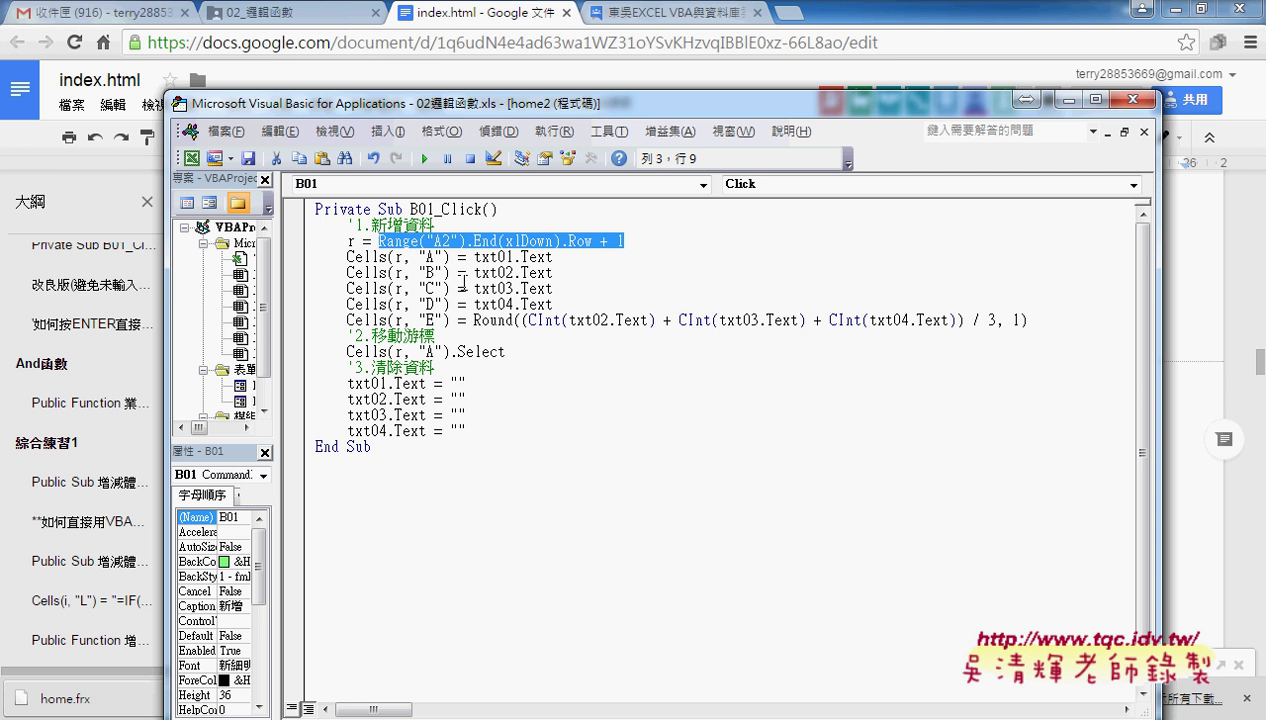
left_click_drag(529, 320, 946, 320)
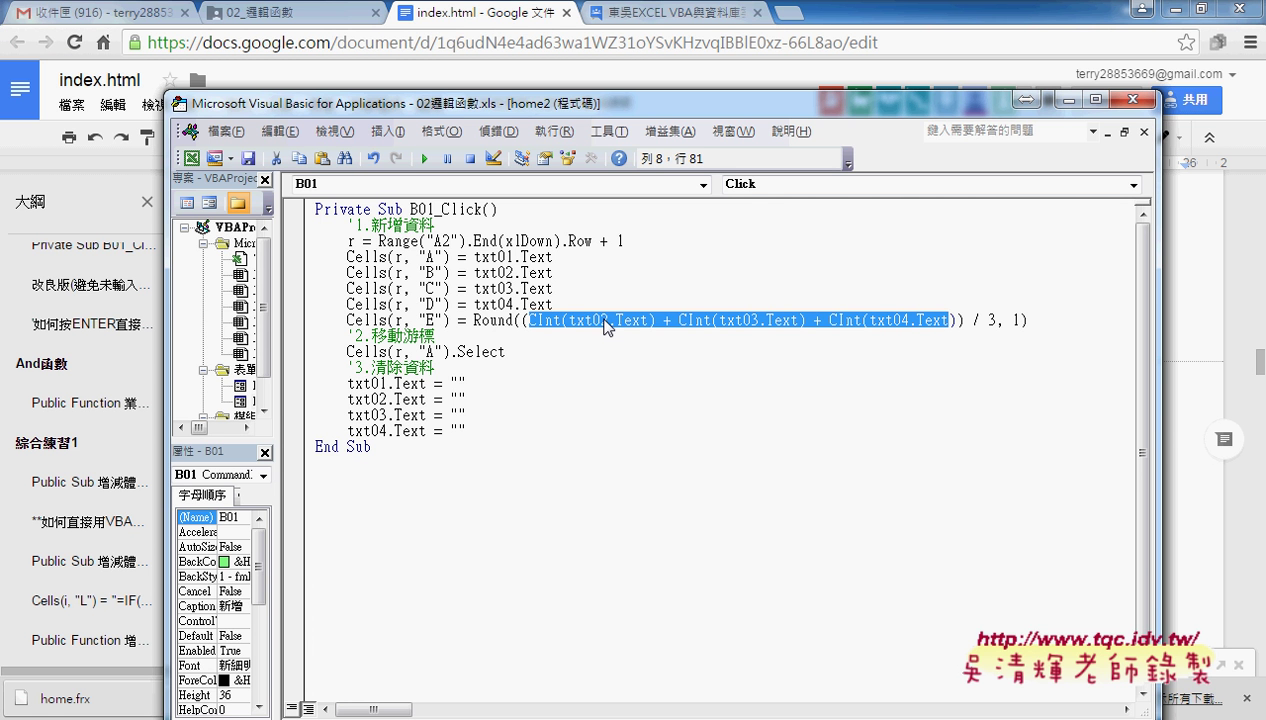
left_click_drag(1027, 320, 474, 322)
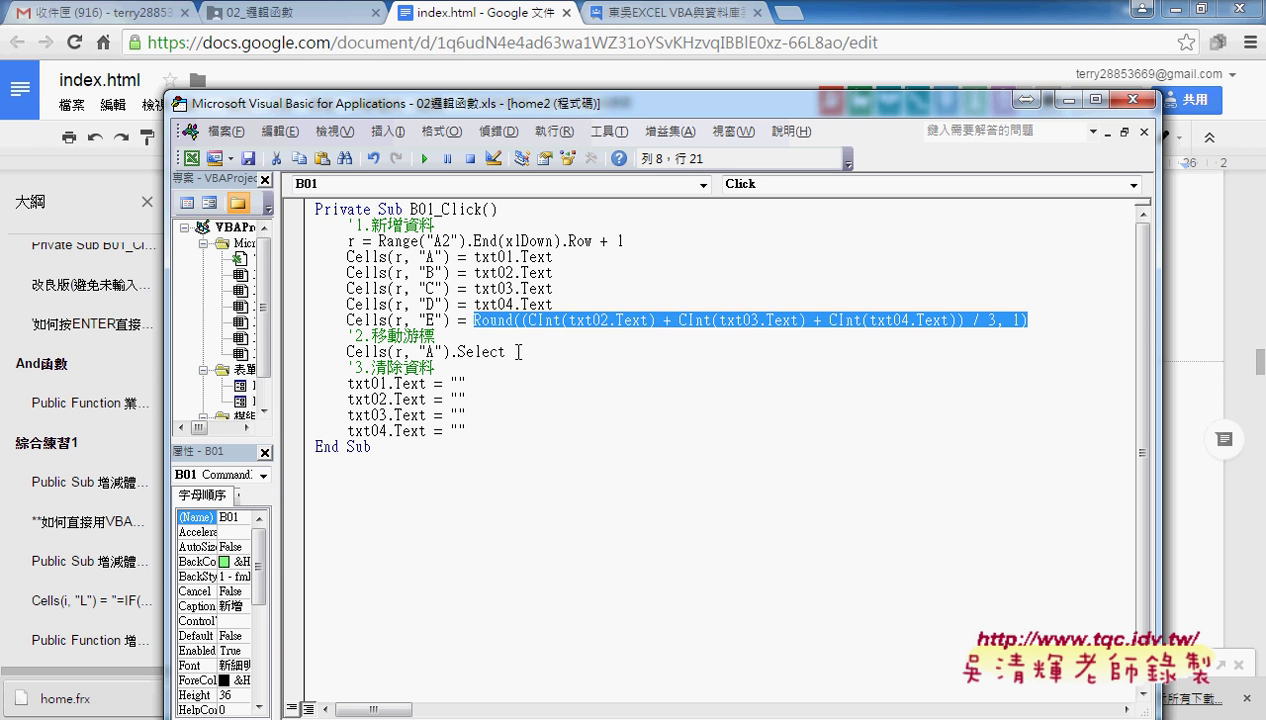
mouse_move(511, 351)
left_mouse_down()
mouse_move(388, 366)
mouse_move(347, 351)
left_mouse_up()
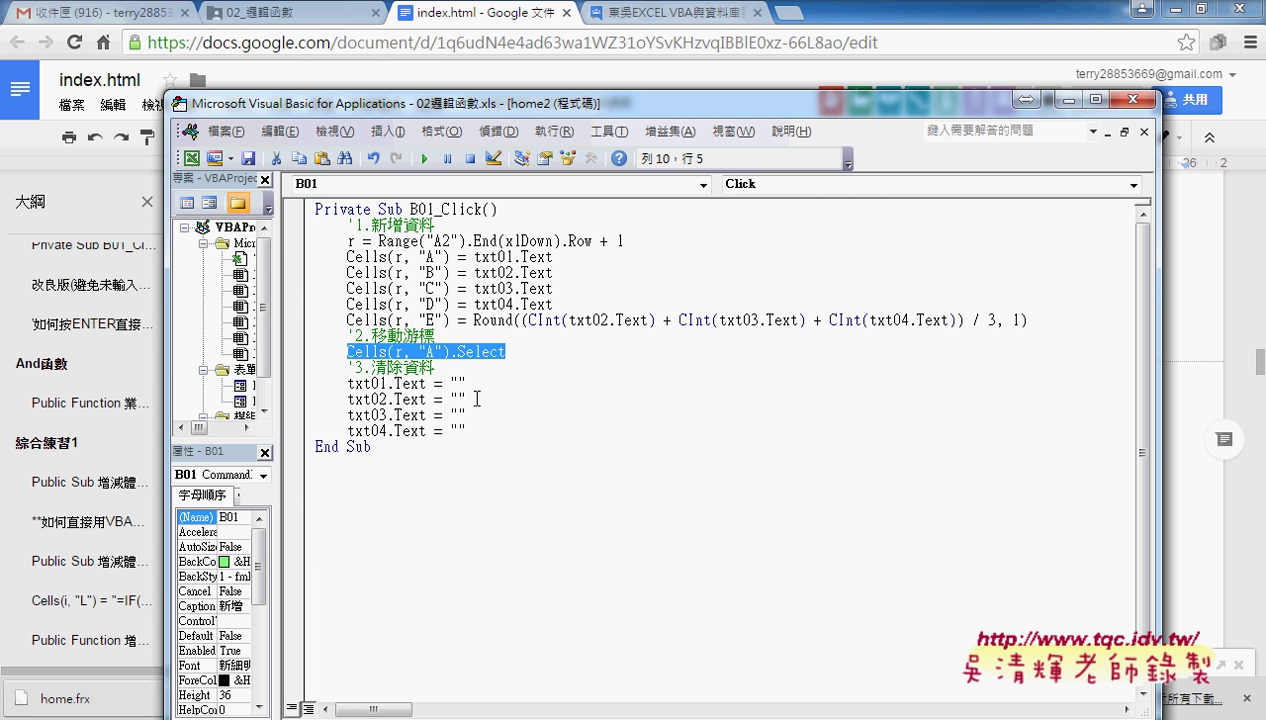
left_click_drag(467, 383, 450, 383)
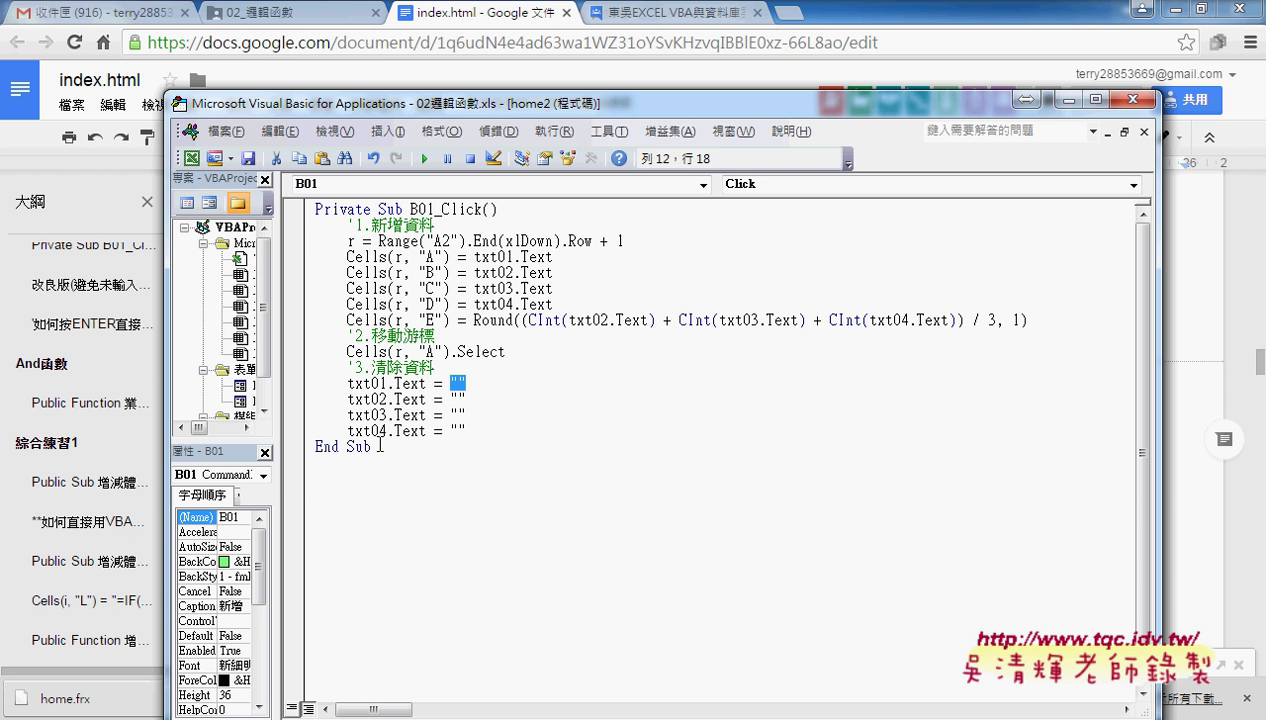
left_click_drag(480, 430, 303, 240)
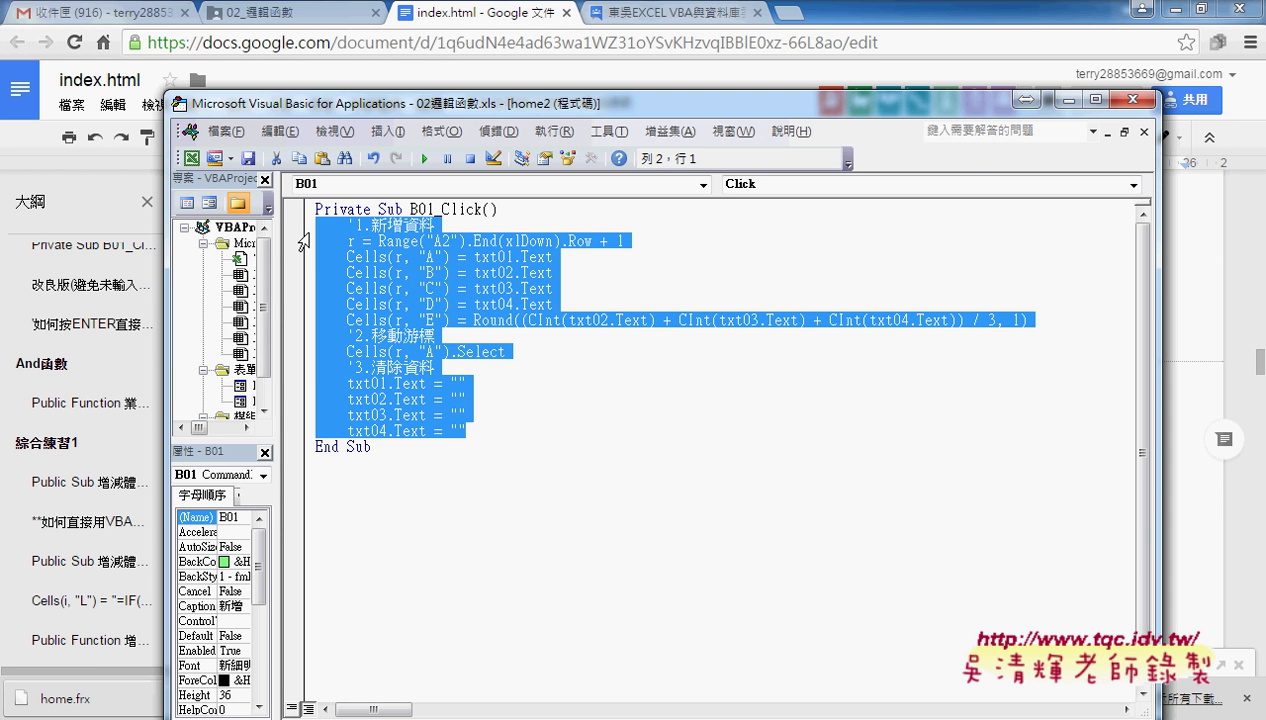
left_click(913, 80)
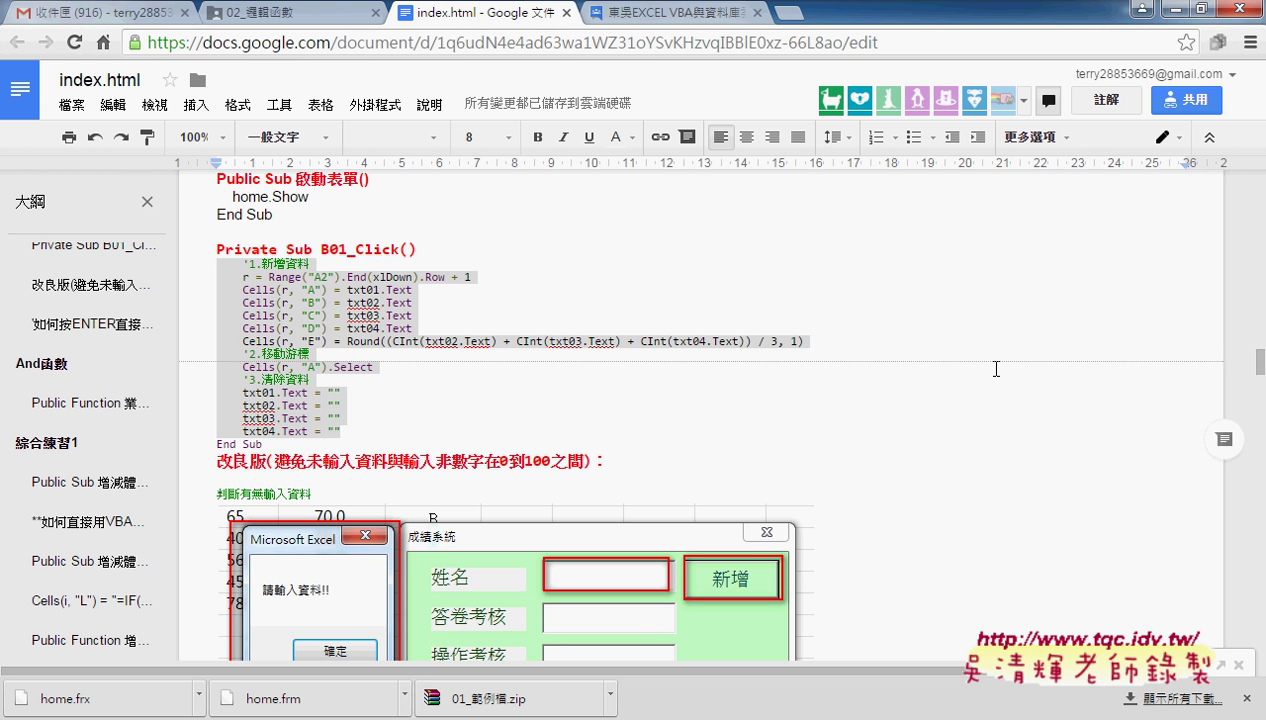
Scroll the Google Doc down to the improved B01_Click code with input validation.
scroll(990, 400, "down", 1)
scroll(985, 405, "down", 3)
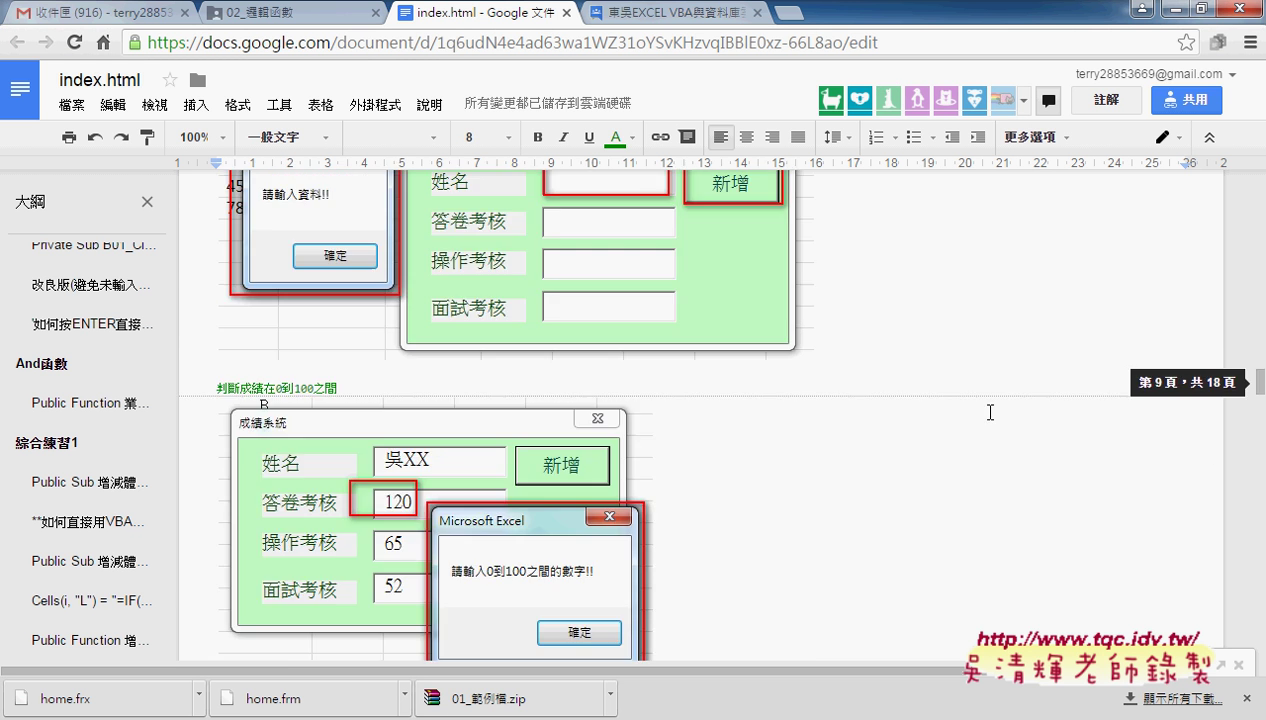
scroll(771, 352, "up", 1)
scroll(771, 352, "up", 2)
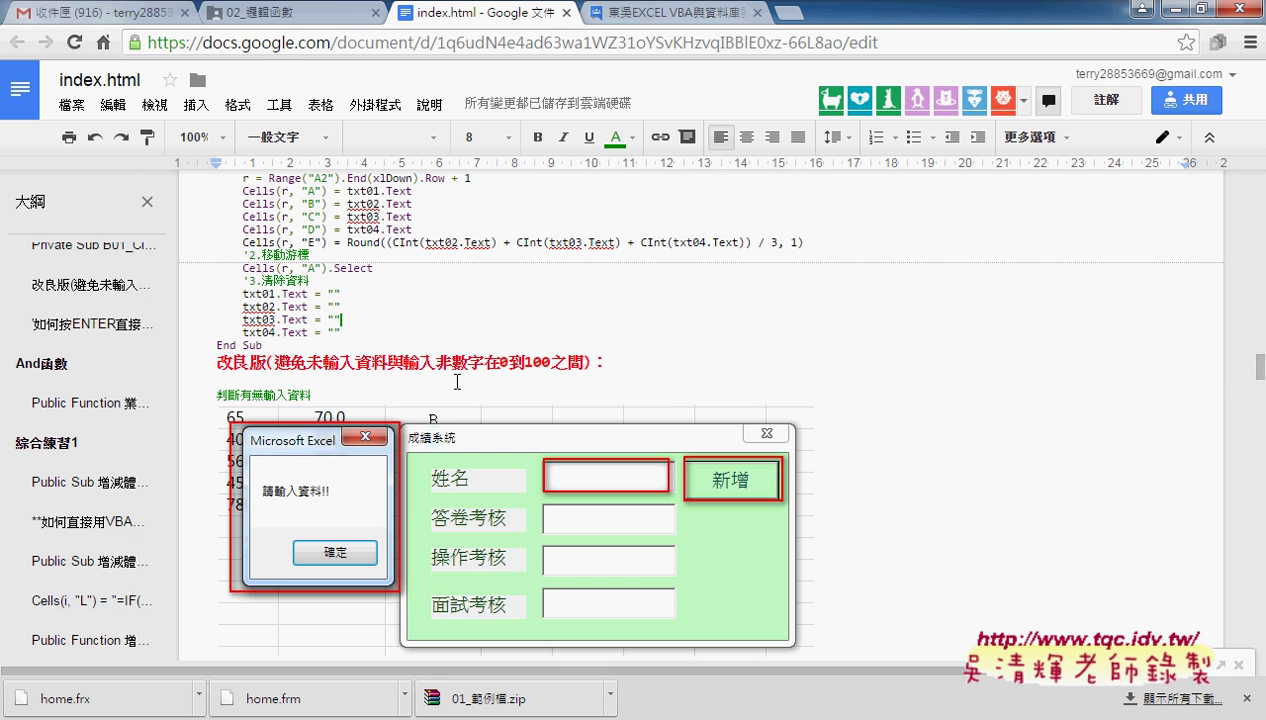
scroll(780, 373, "down", 2)
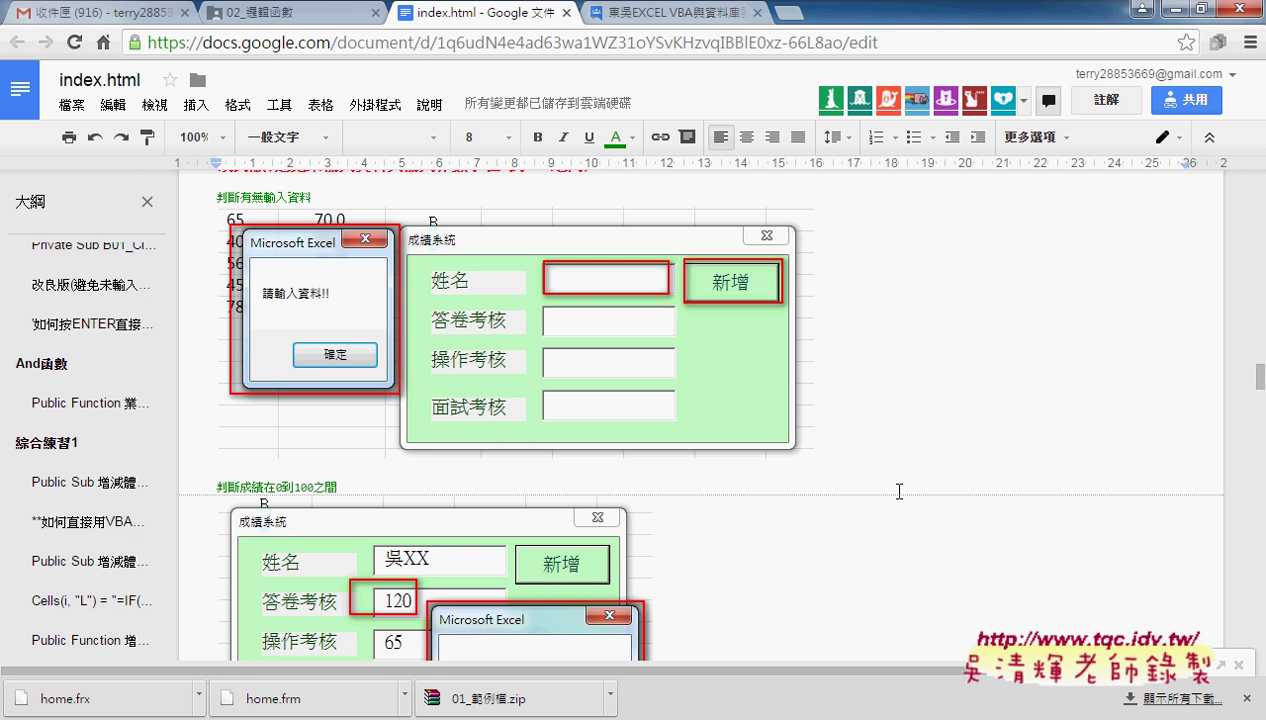
scroll(899, 492, "down", 4)
scroll(899, 492, "down", 2)
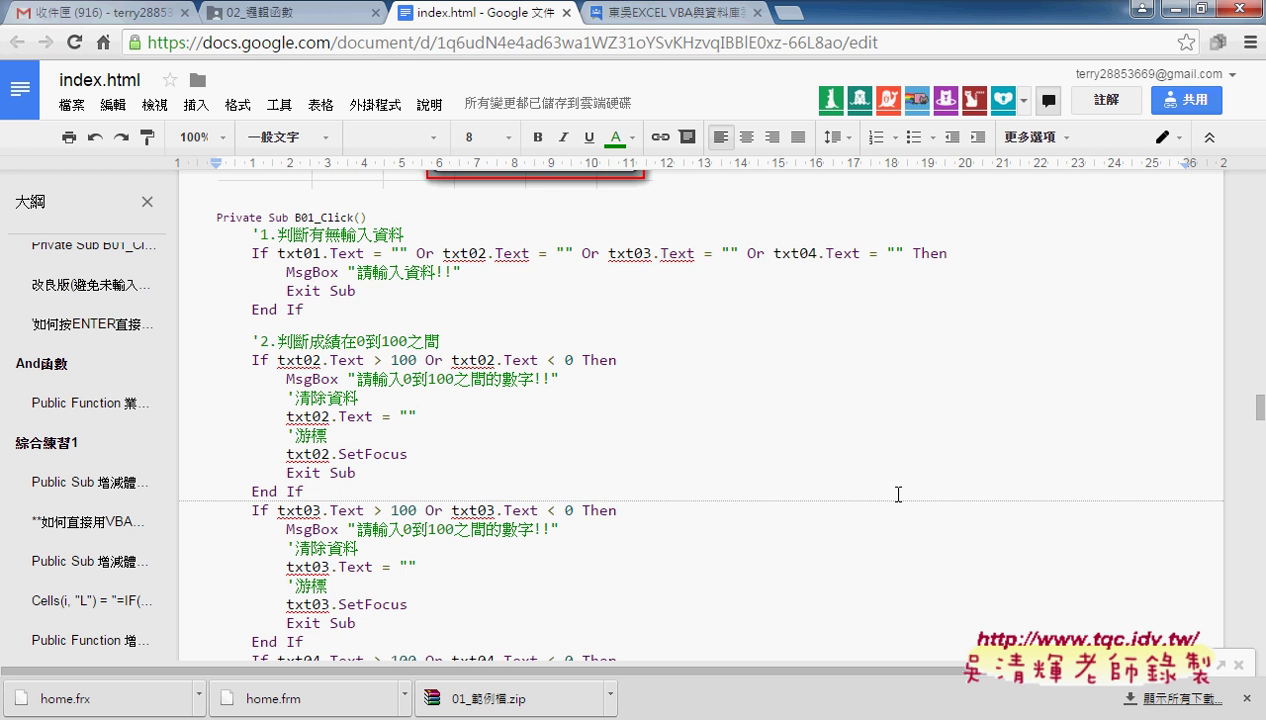
Scroll the Google Doc down to the 增減體重百分比 and 增減體重百分比_函數 code notes.
scroll(886, 492, "down", 4)
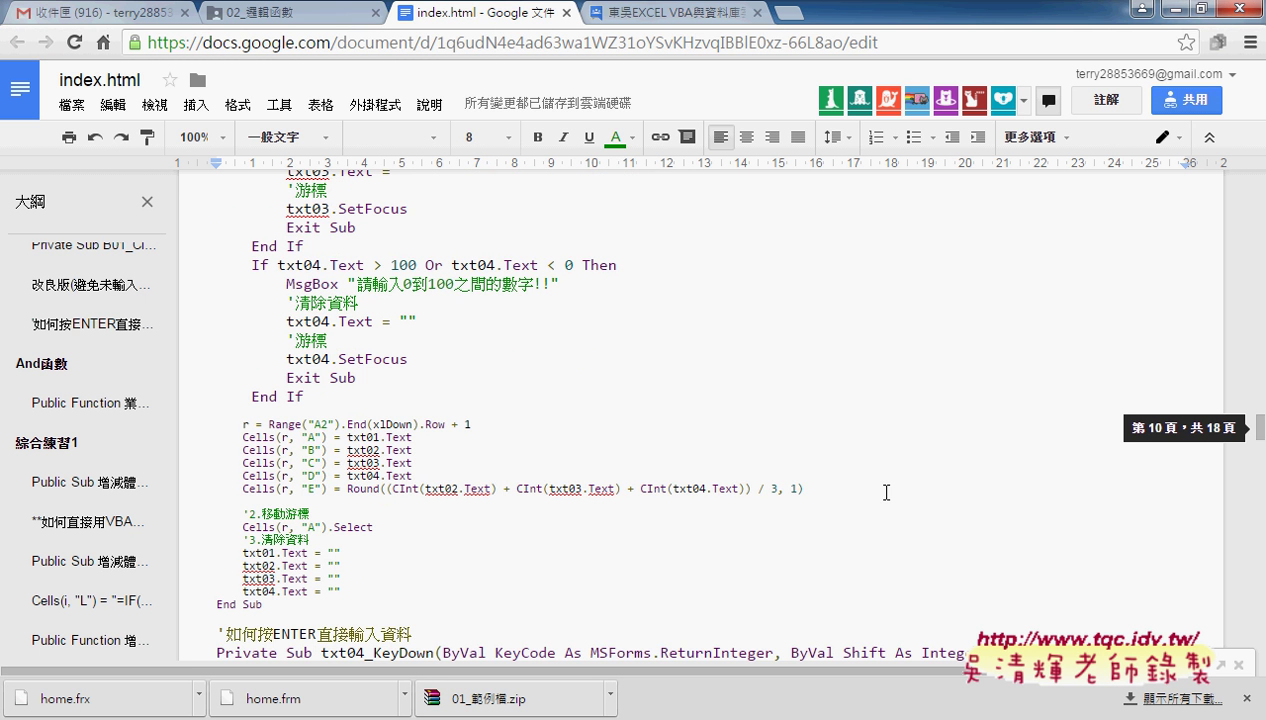
scroll(890, 492, "down", 2)
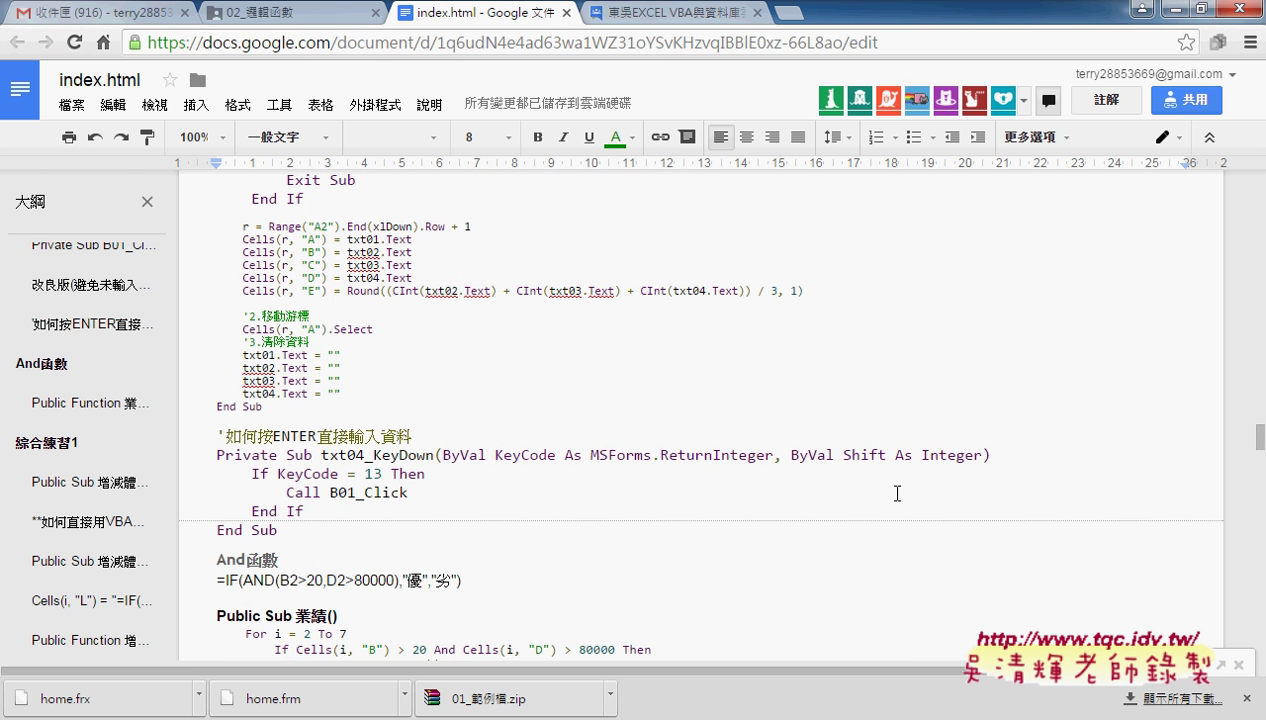
scroll(897, 493, "down", 2)
scroll(897, 493, "down", 1)
scroll(897, 493, "down", 2)
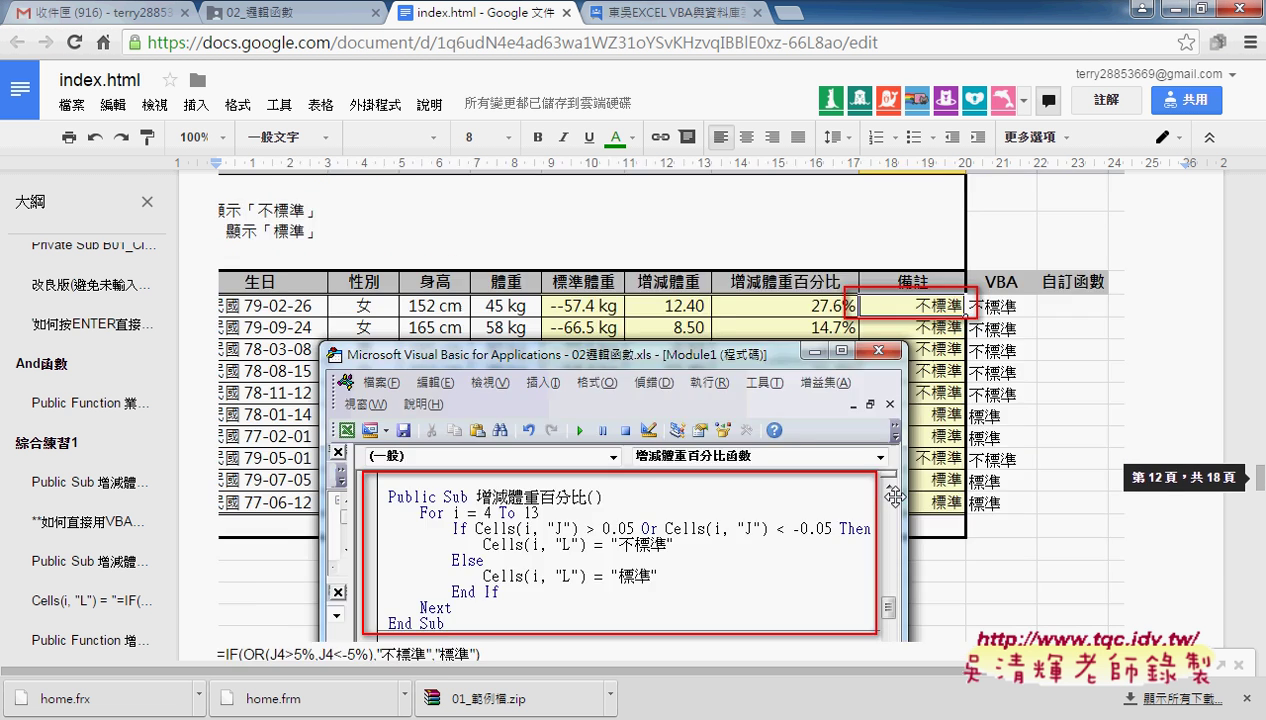
scroll(897, 493, "down", 2)
scroll(897, 497, "down", 2)
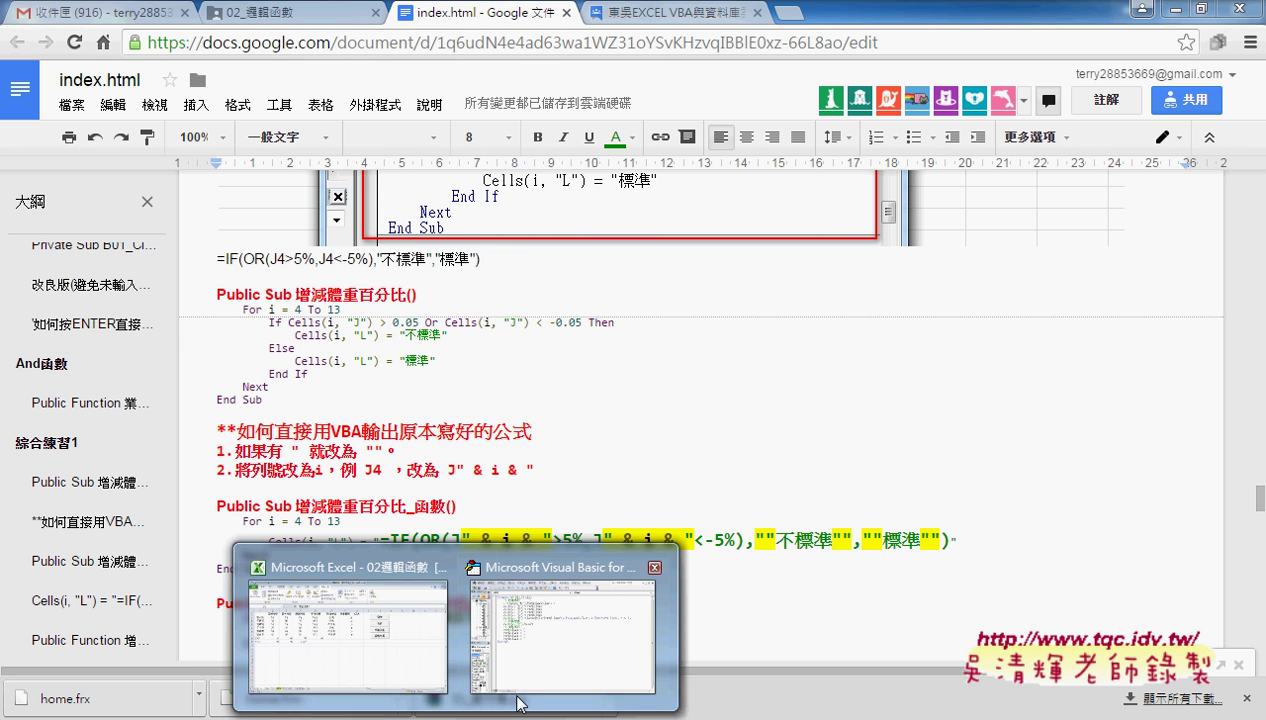
Return to Excel and show the top of the 綜合練習2 sheet's 長青安養中心 老人津貼 table.
left_click(399, 652)
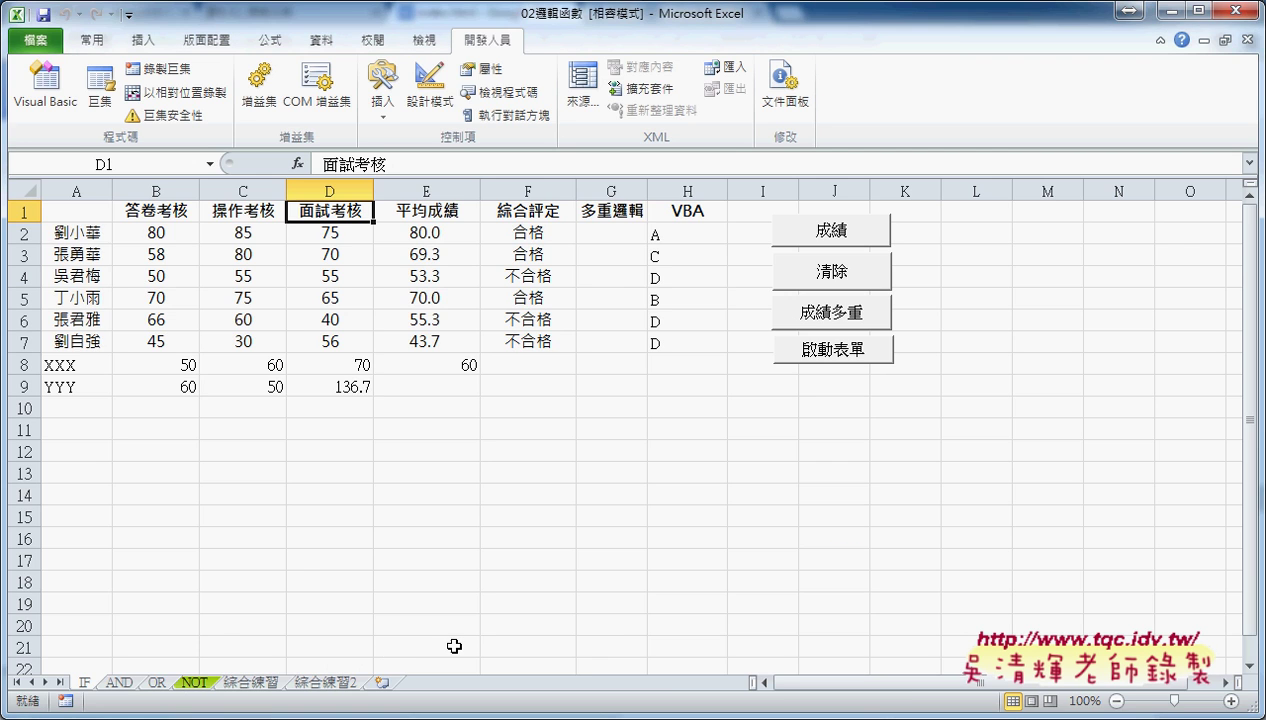
left_click(258, 683)
left_click(316, 682)
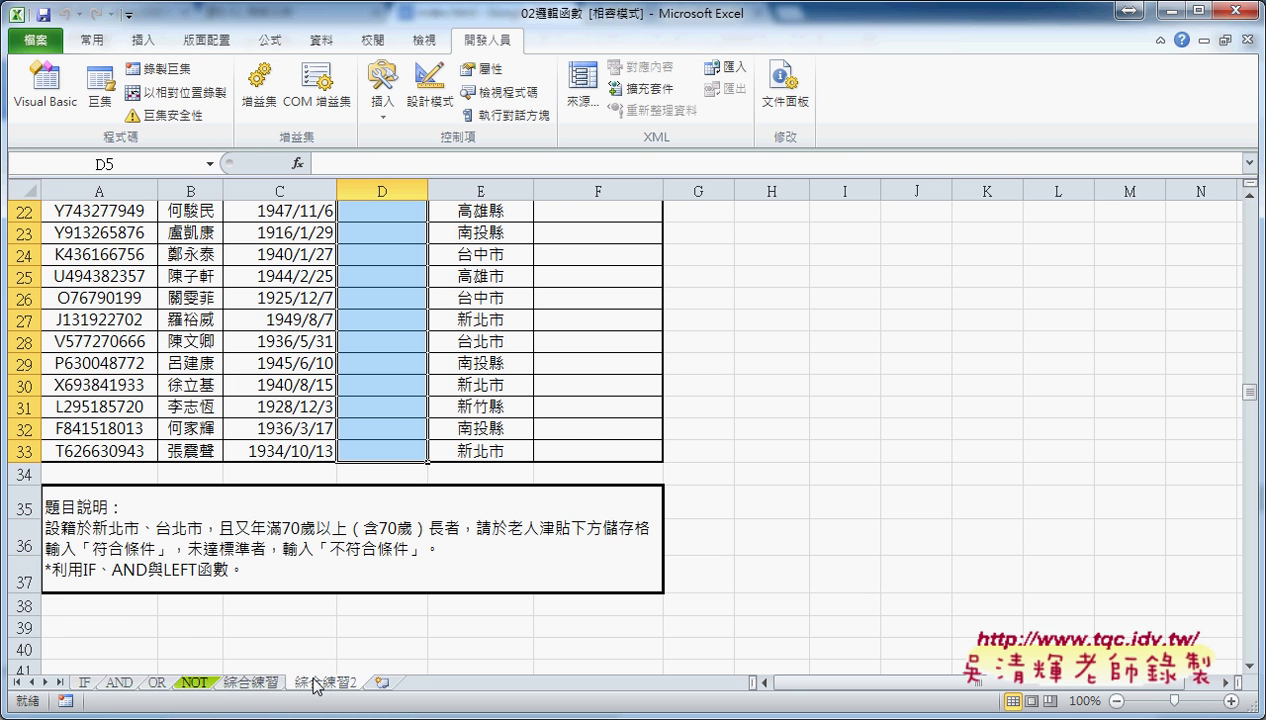
scroll(400, 620, "up", 5)
scroll(432, 601, "up", 2)
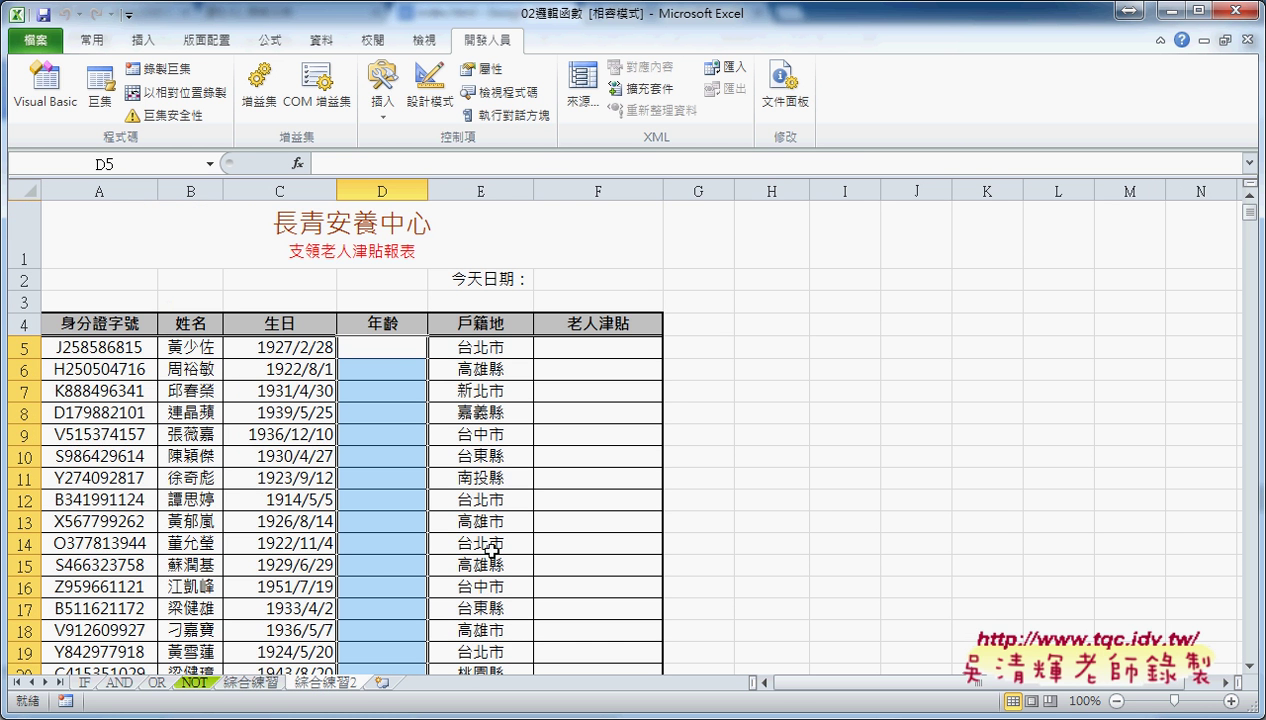